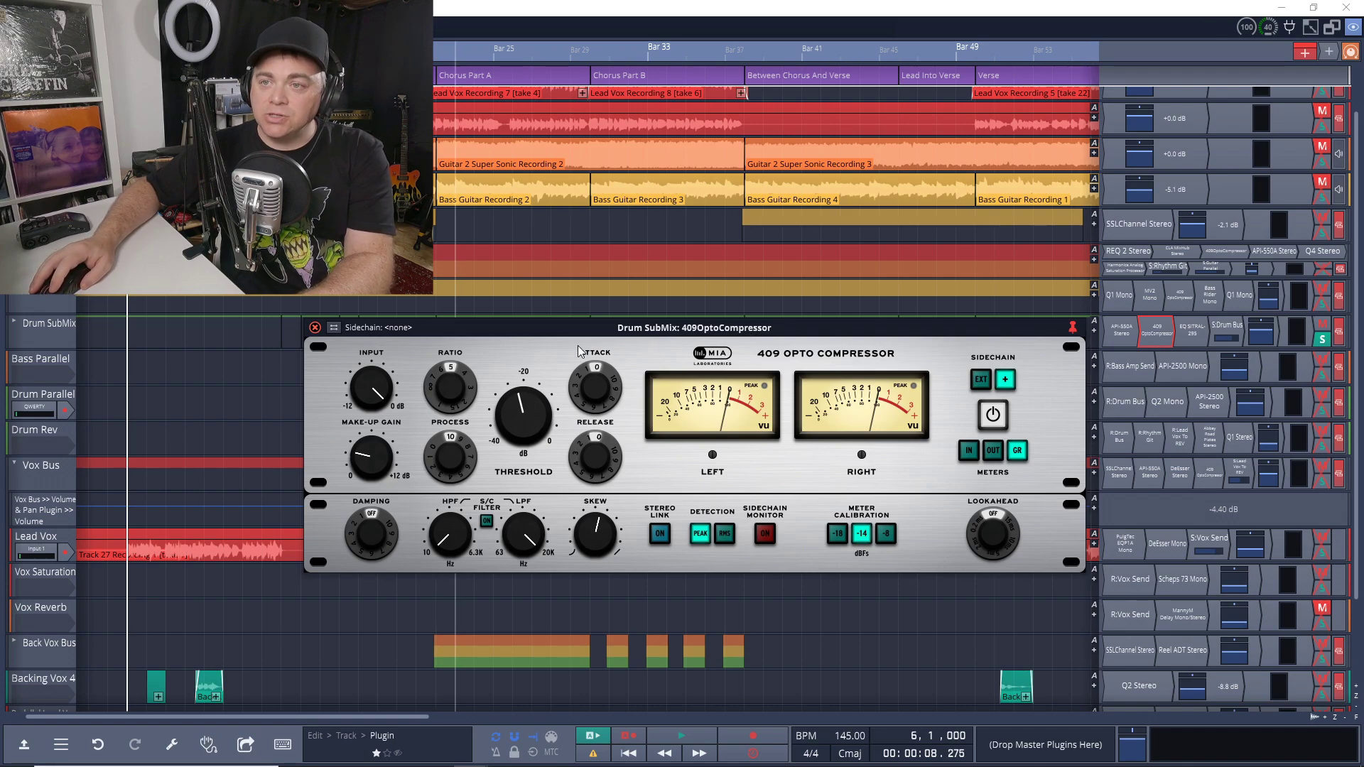
# - Play the drums and lower the Drum SubMix compressor threshold from -22.08 to -28.16 dB
pyautogui.press('space')
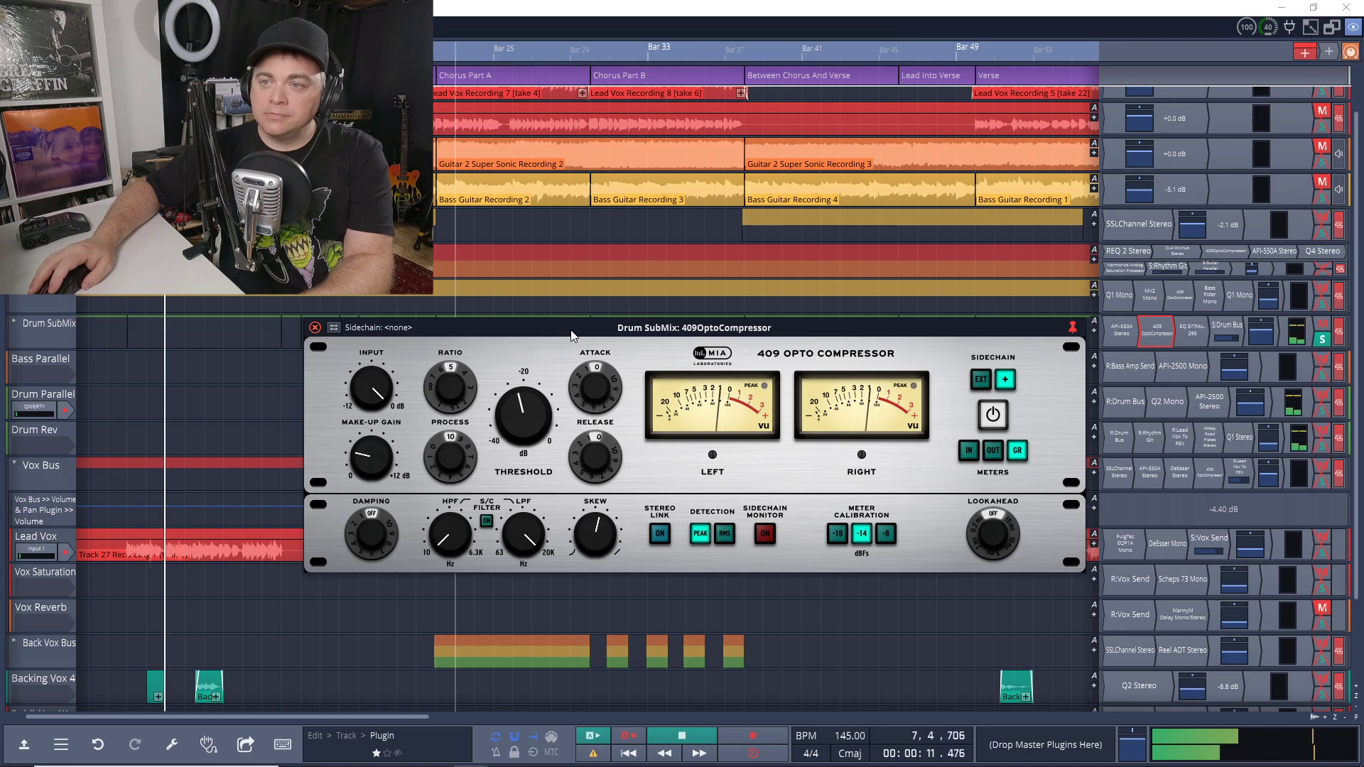
pyautogui.moveTo(523, 407)
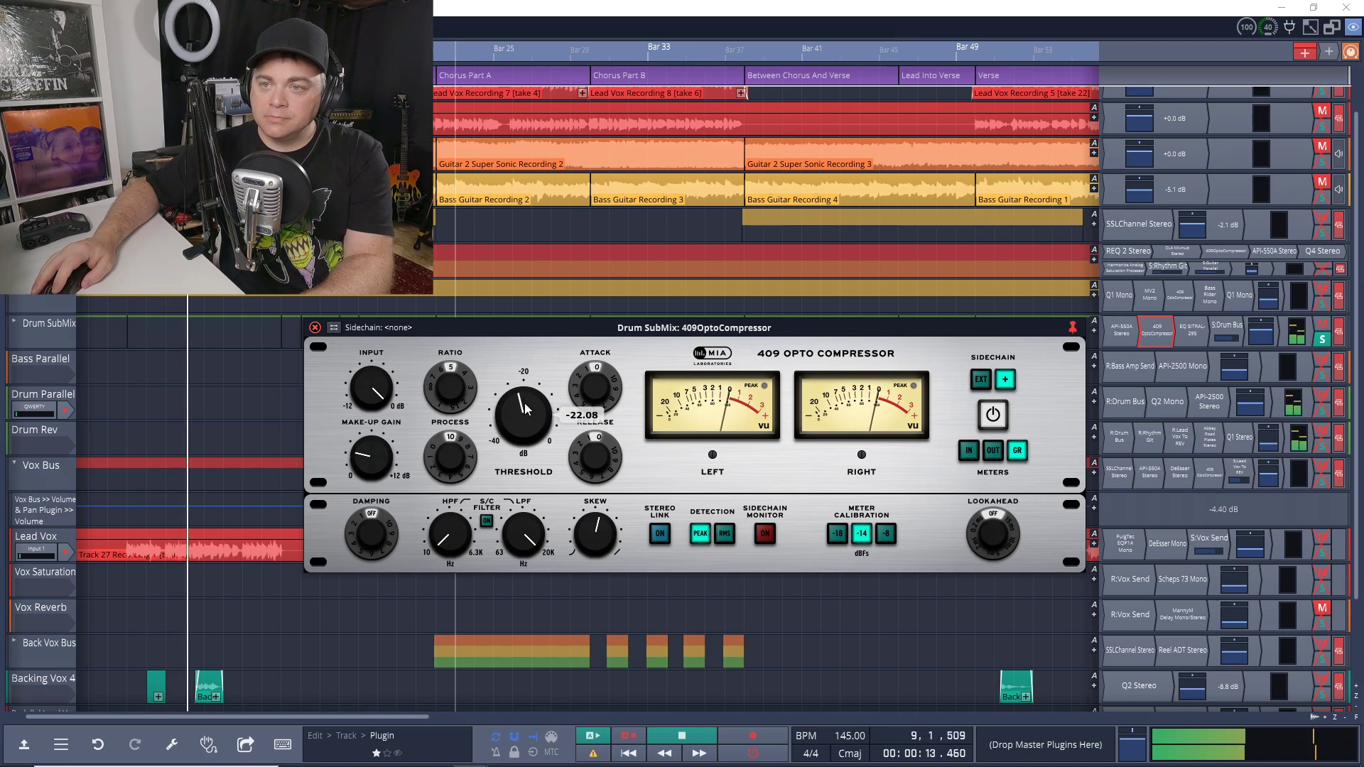
pyautogui.moveTo(523, 407)
pyautogui.mouseDown()
pyautogui.moveTo(517, 425)
pyautogui.moveTo(543, 417)
pyautogui.mouseUp()
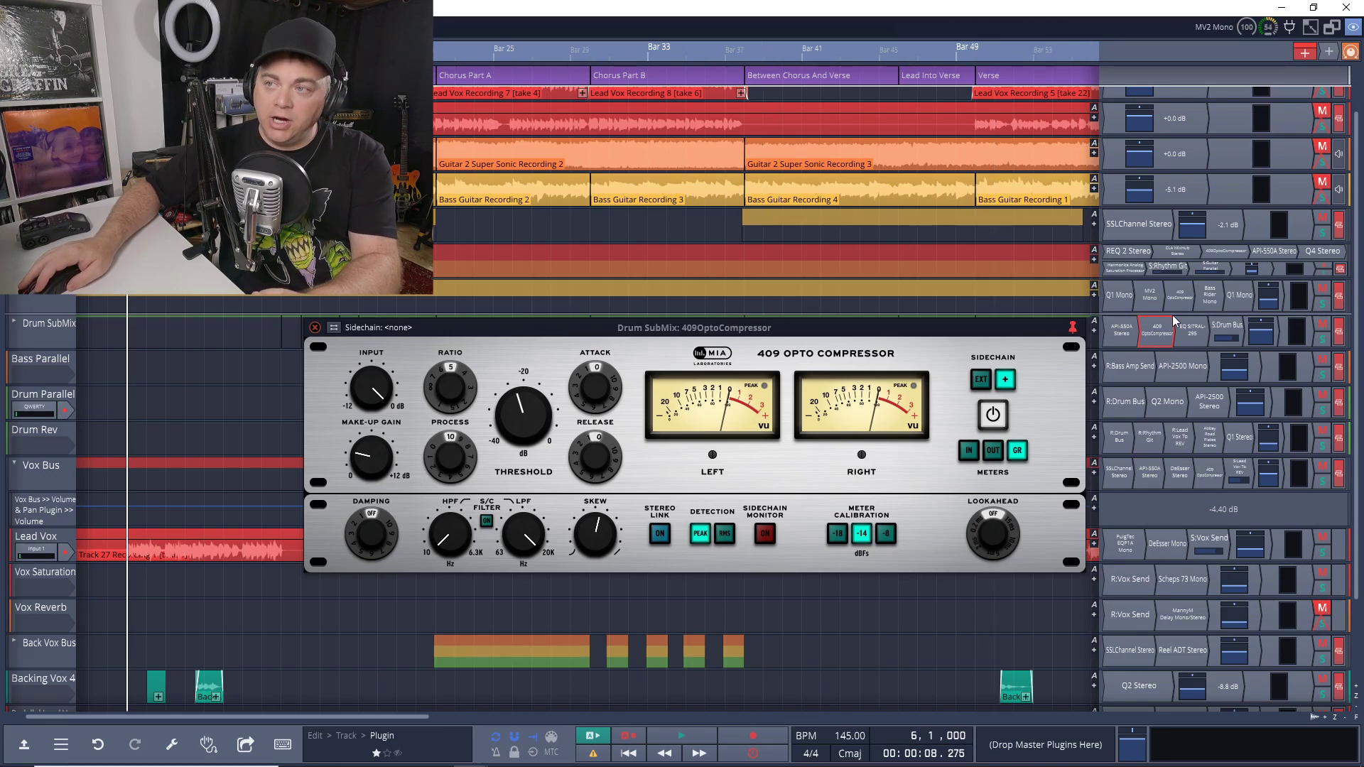
pyautogui.press('space')
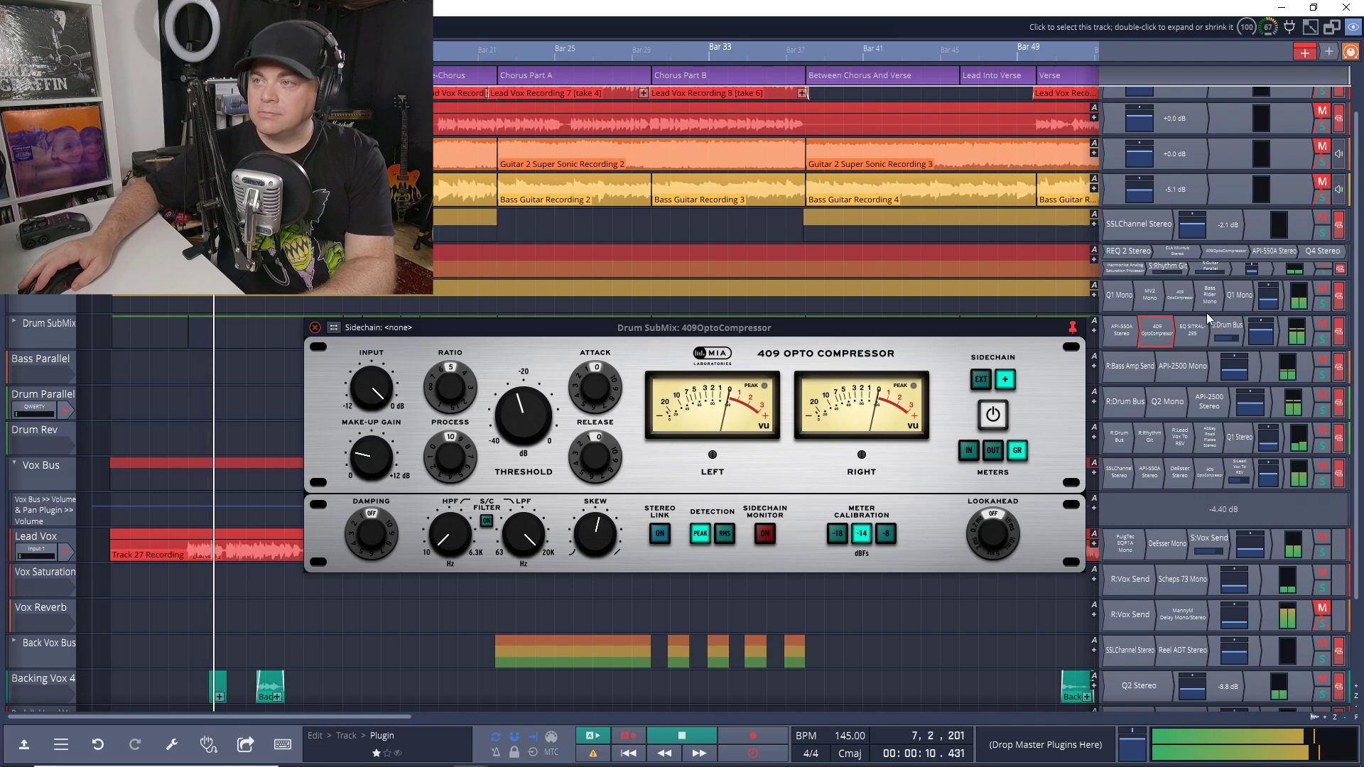
pyautogui.rightClick(1158, 333)
pyautogui.click(1168, 358)
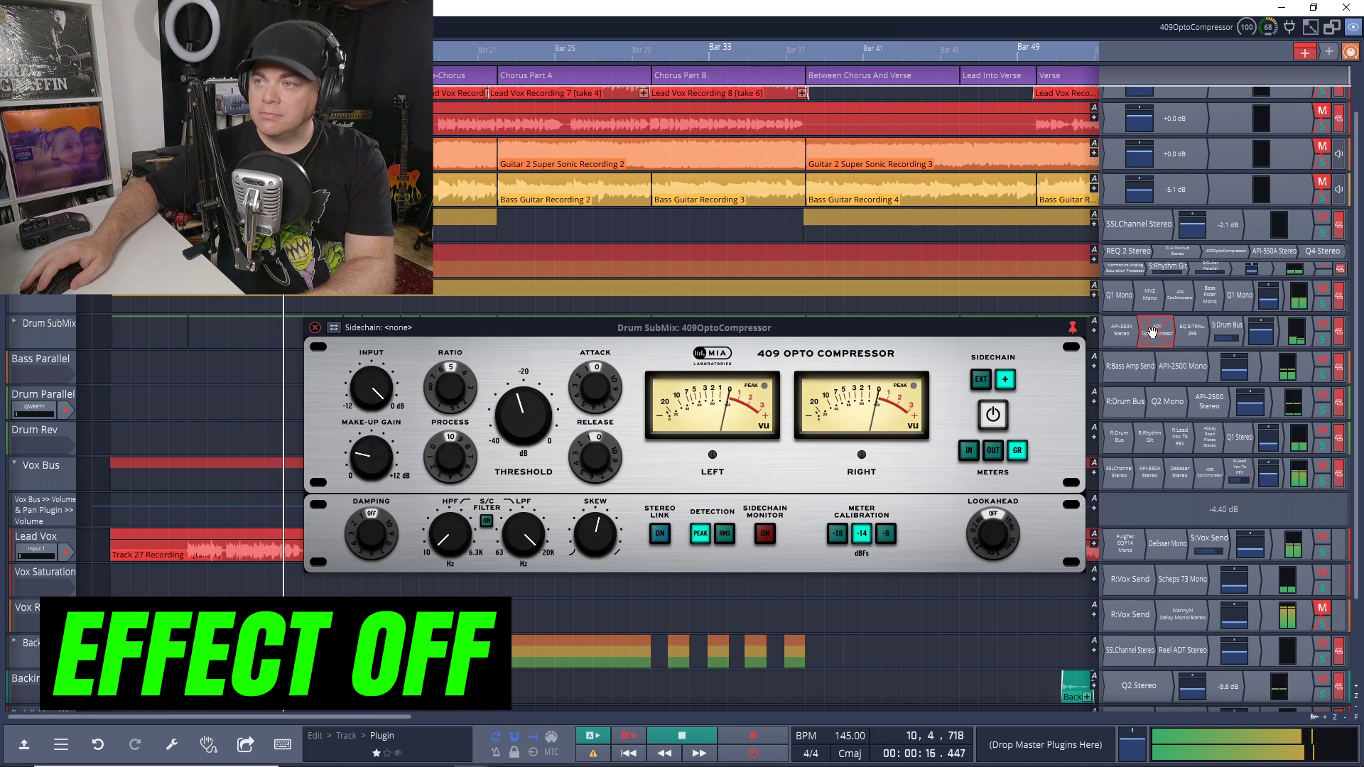
pyautogui.rightClick(1152, 332)
pyautogui.click(1162, 356)
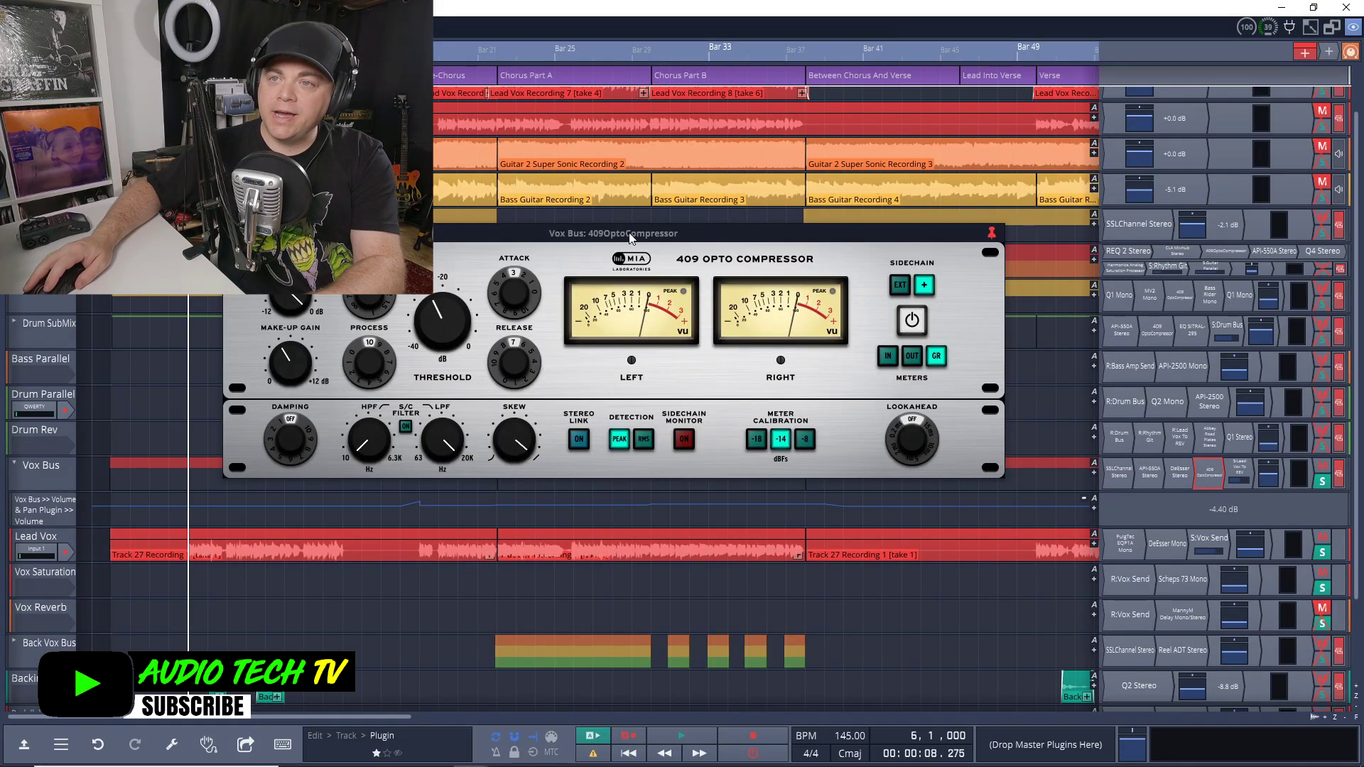
# - Move the Vox Bus compressor window, then play and bypass it twice, ending with it active
pyautogui.moveTo(629, 233); pyautogui.dragTo(737, 333)
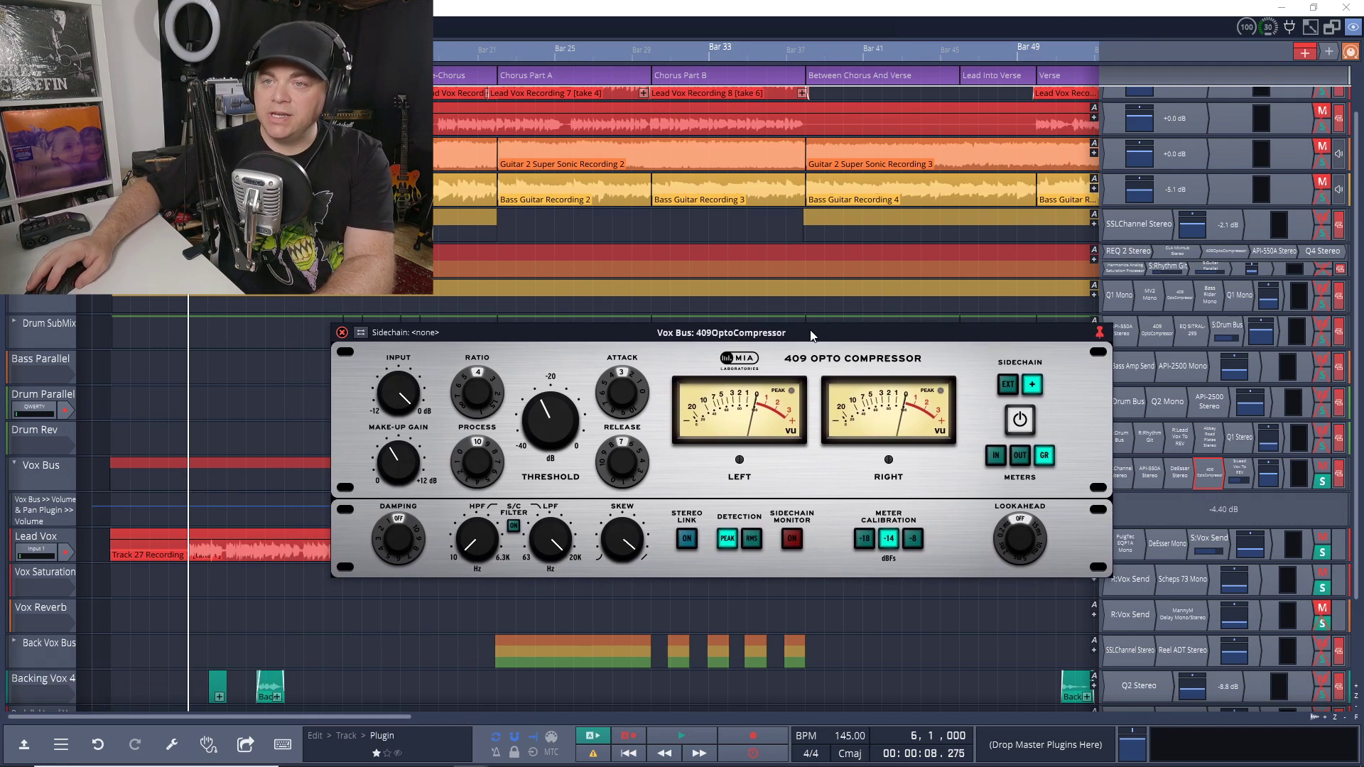
pyautogui.press('space')
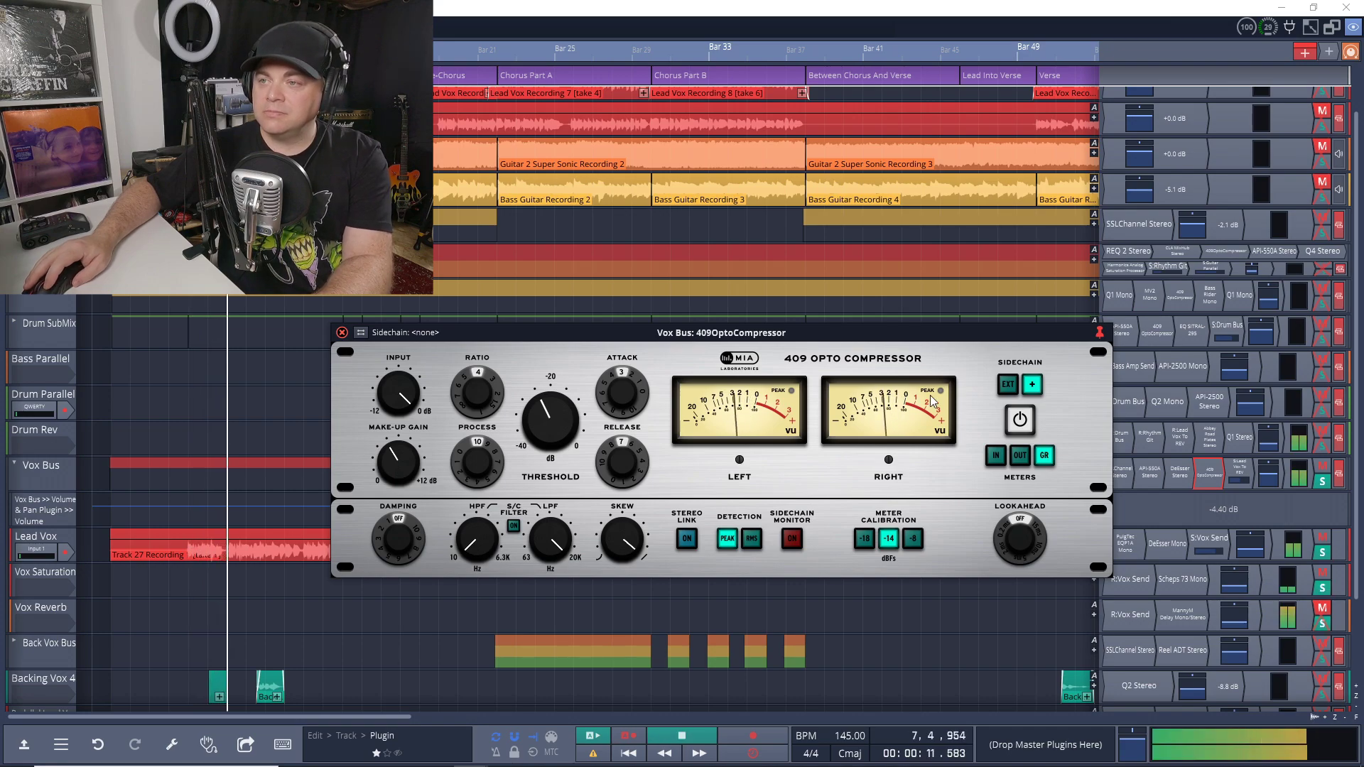
pyautogui.click(1021, 420)
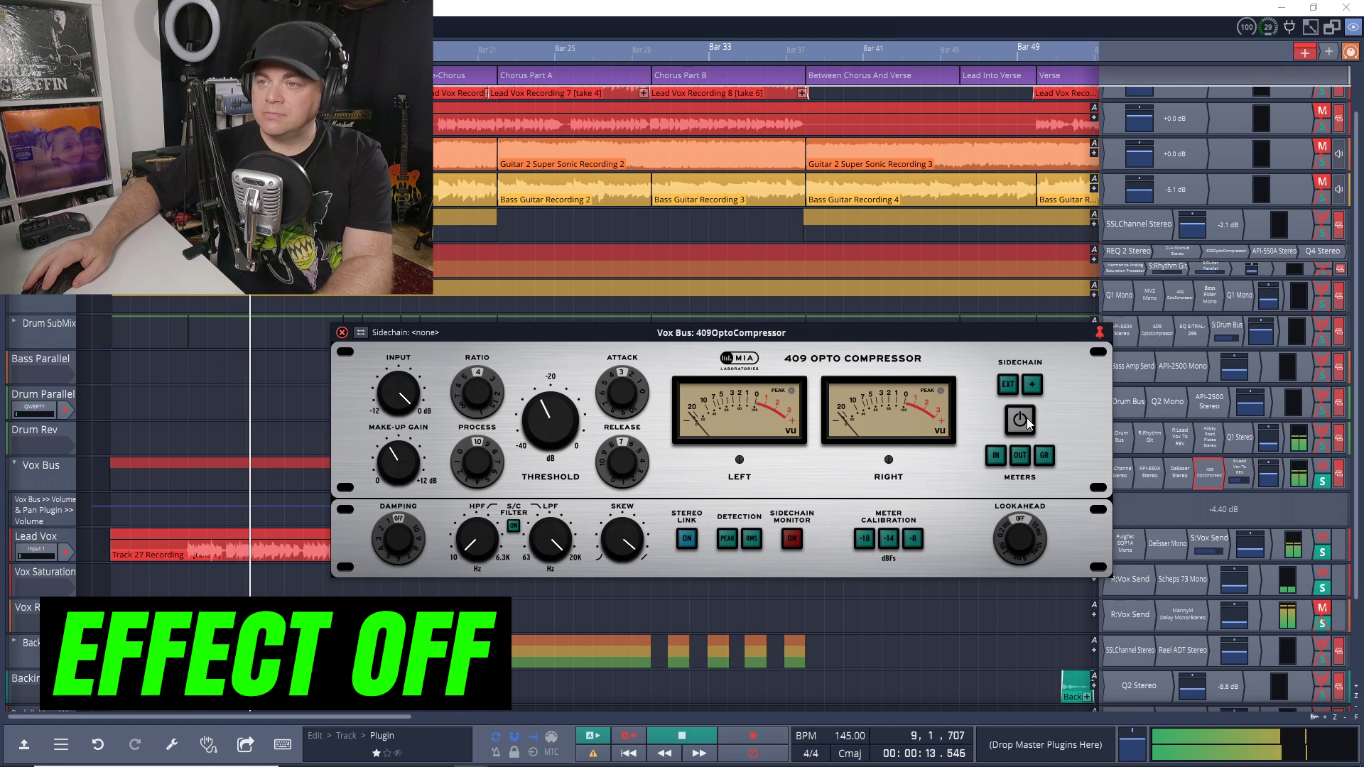
pyautogui.click(1023, 420)
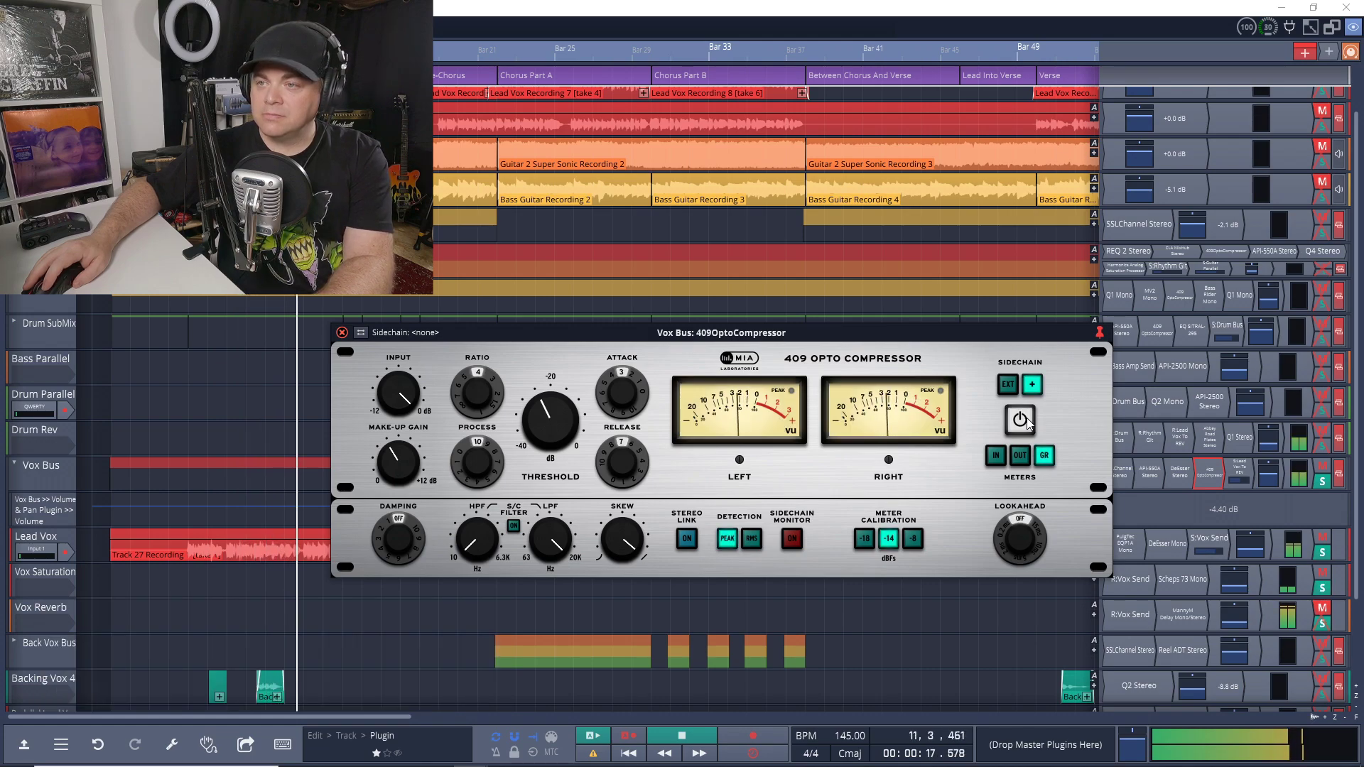
pyautogui.click(1021, 420)
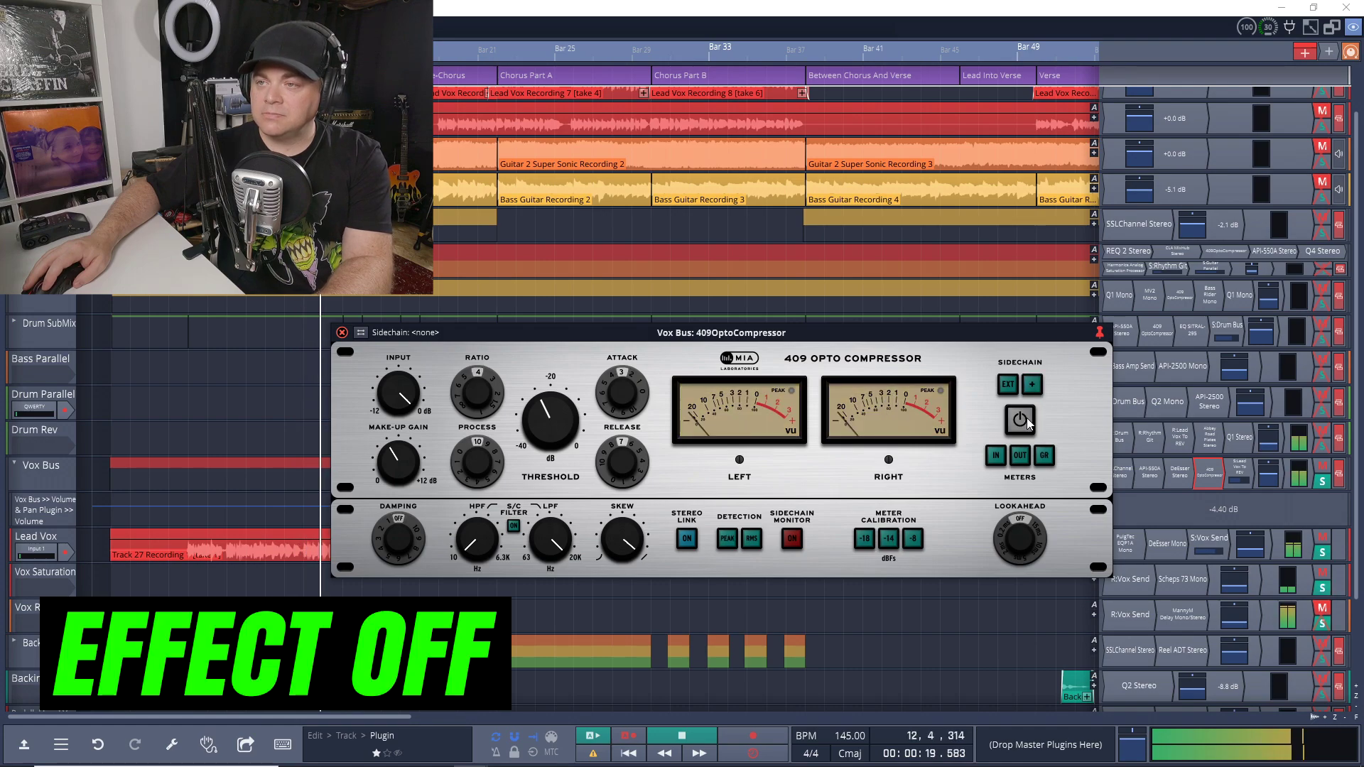
pyautogui.click(1024, 419)
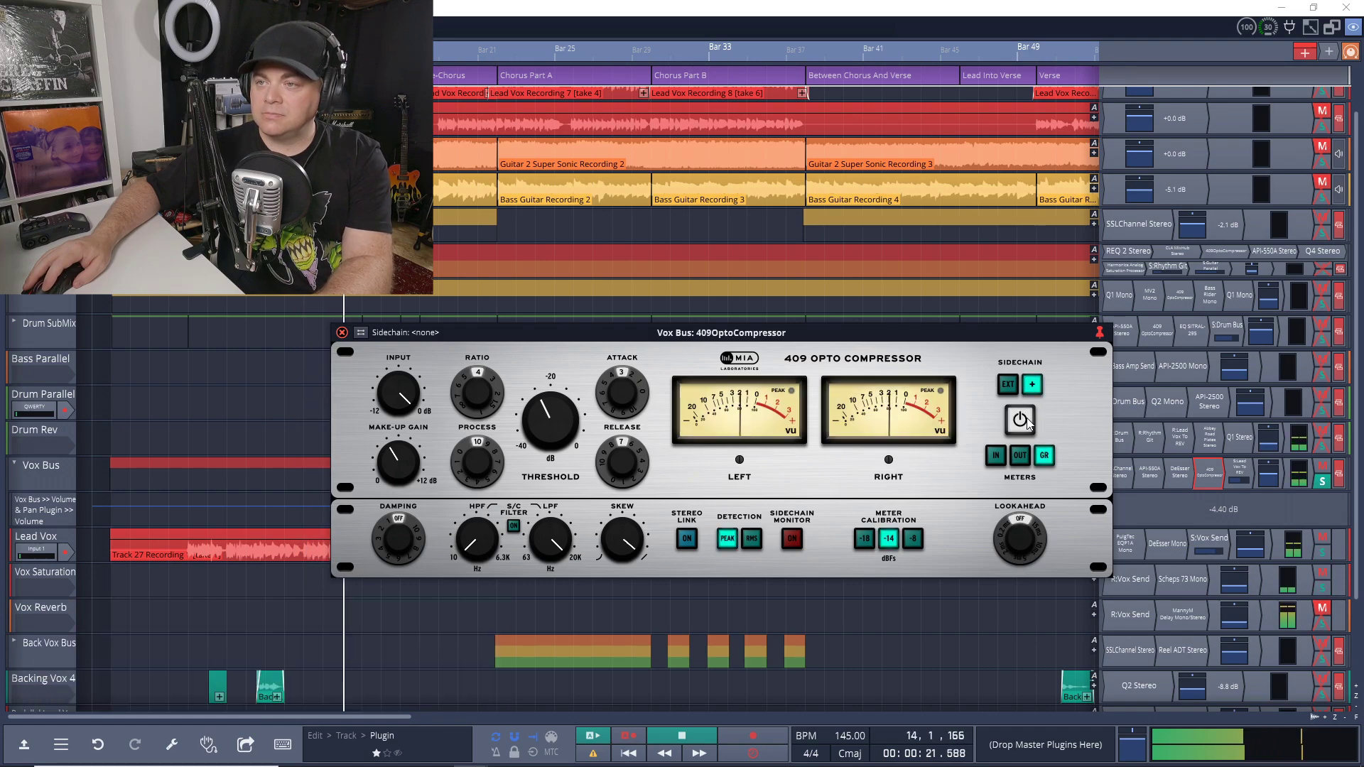
pyautogui.press('space')
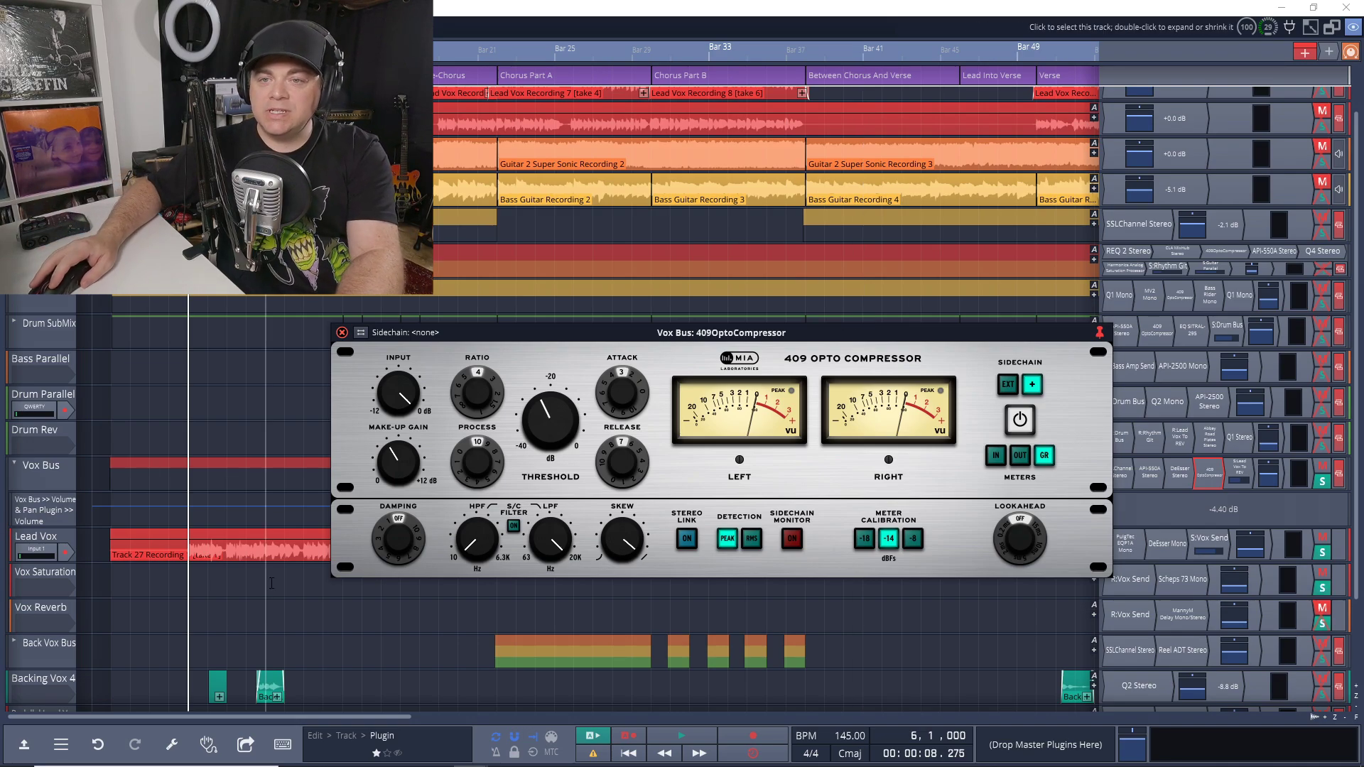
# - Close the plugin window, expand Lead Vox to a tall view, and reopen the Vox Bus 409 Opto
pyautogui.click(341, 333)
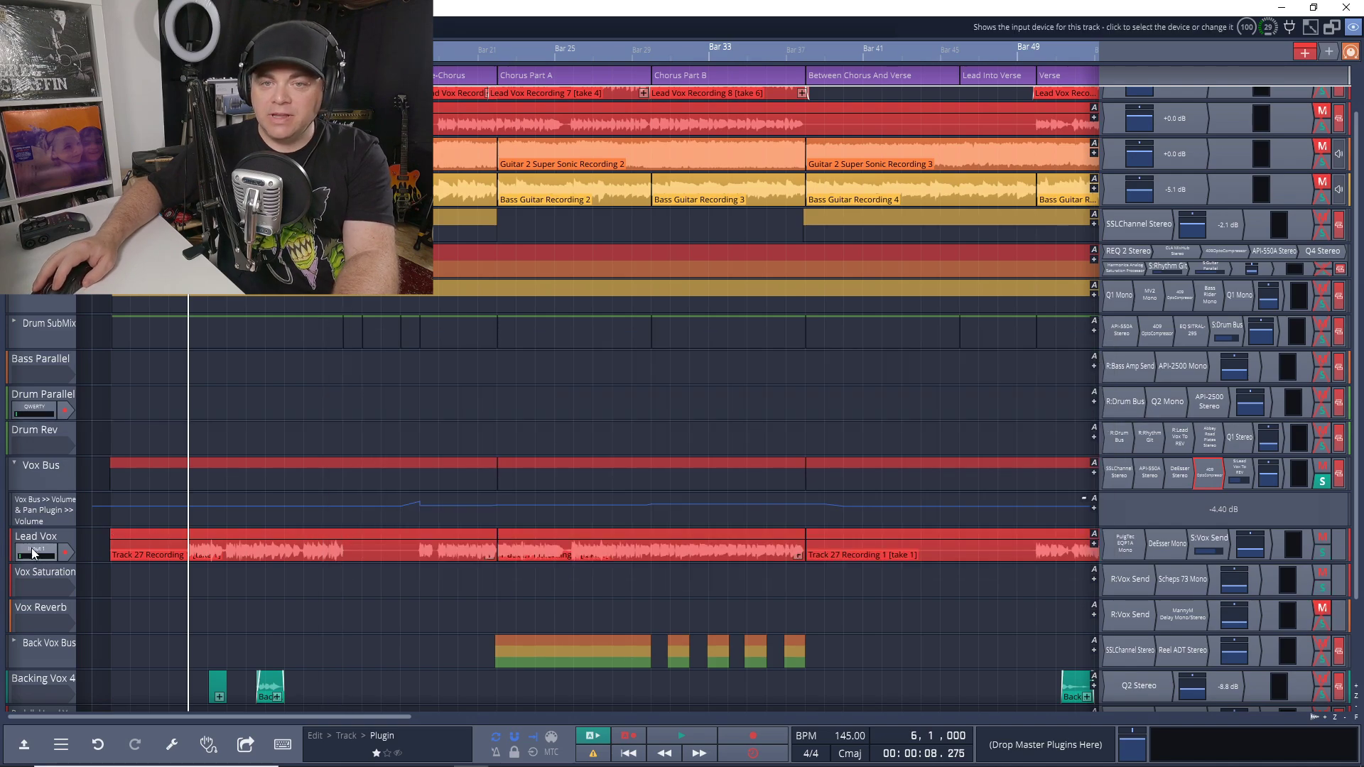
pyautogui.doubleClick(51, 544)
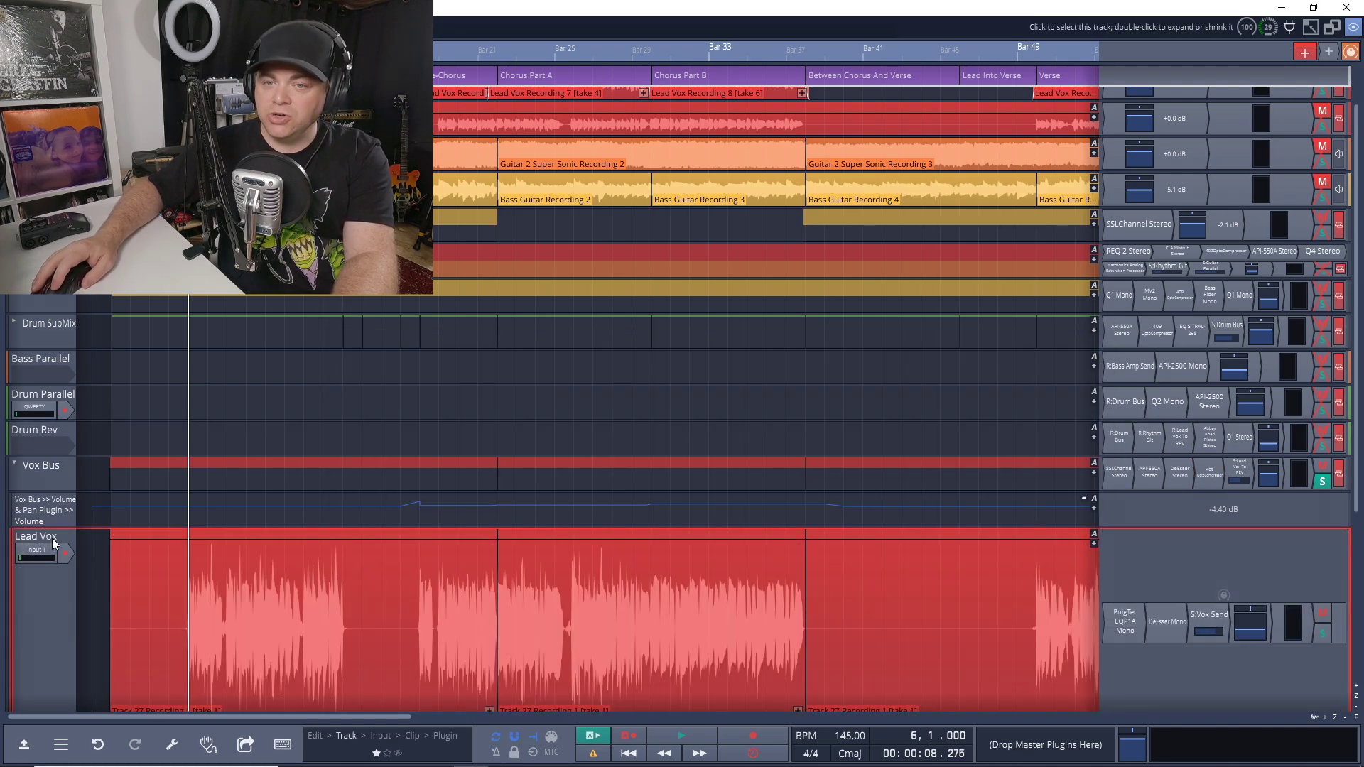
pyautogui.scroll(-2, 50, 607)
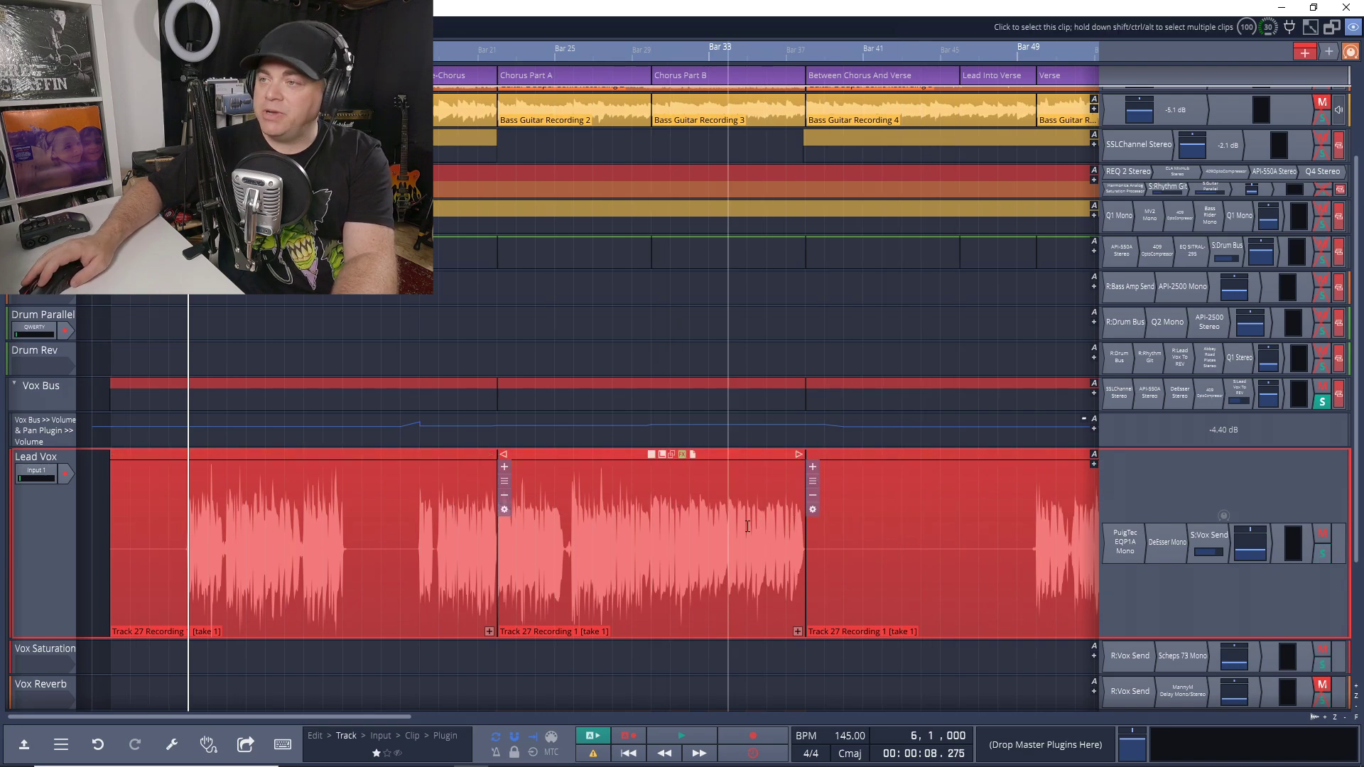
pyautogui.doubleClick(1212, 399)
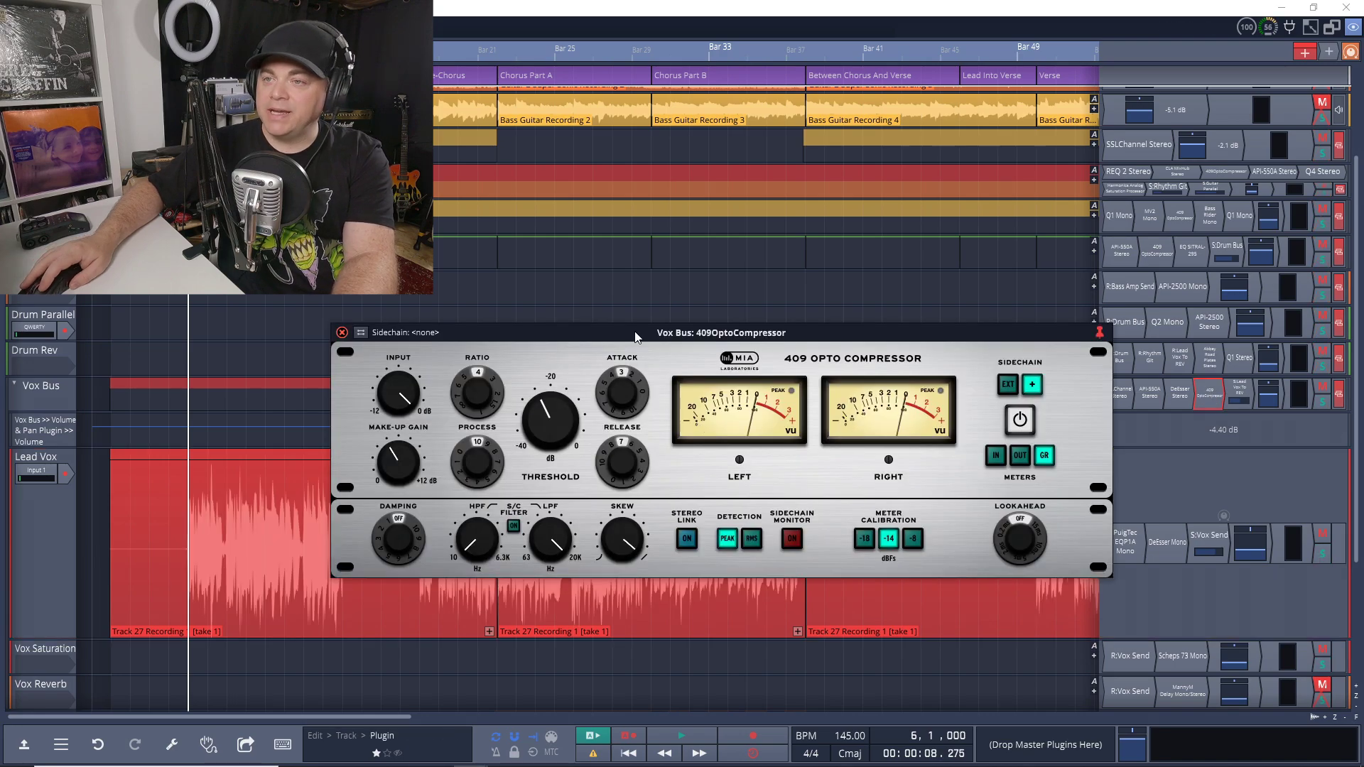
pyautogui.press('space')
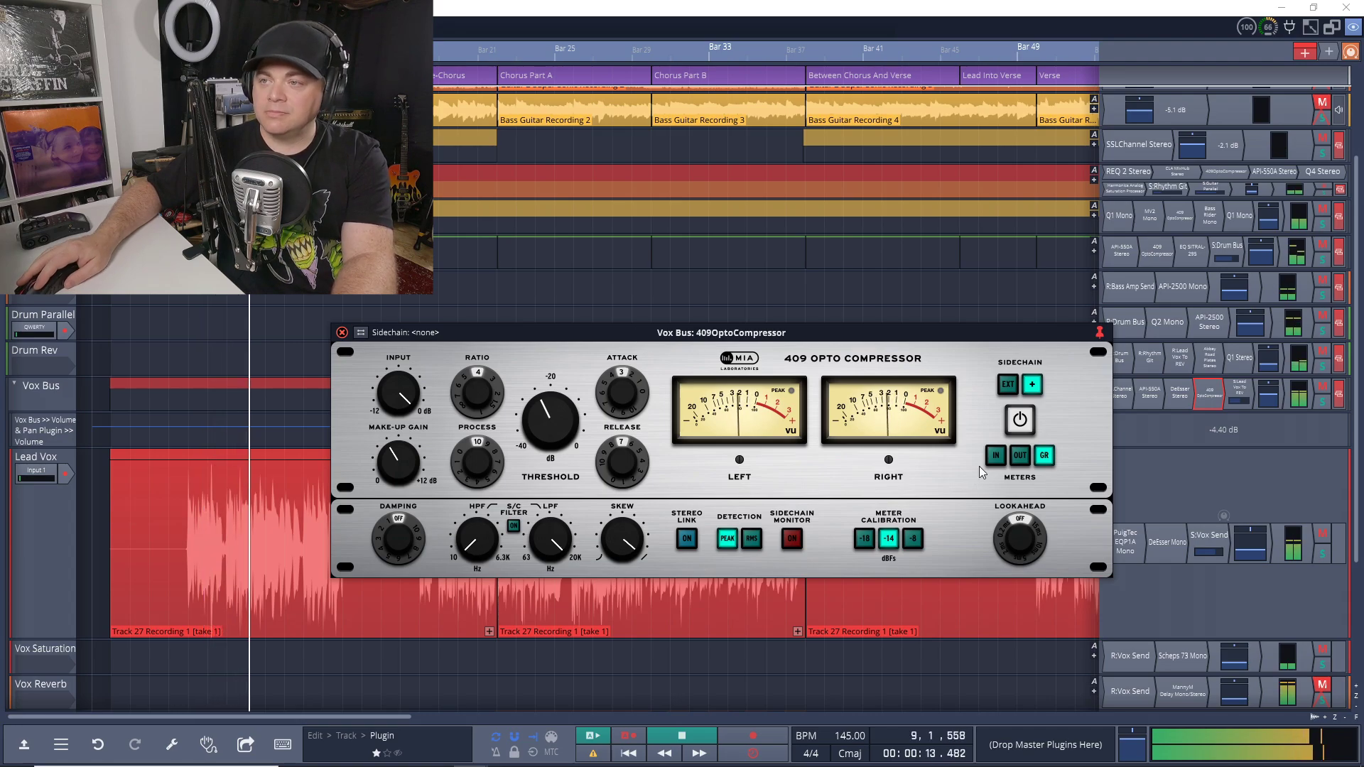
pyautogui.click(1018, 419)
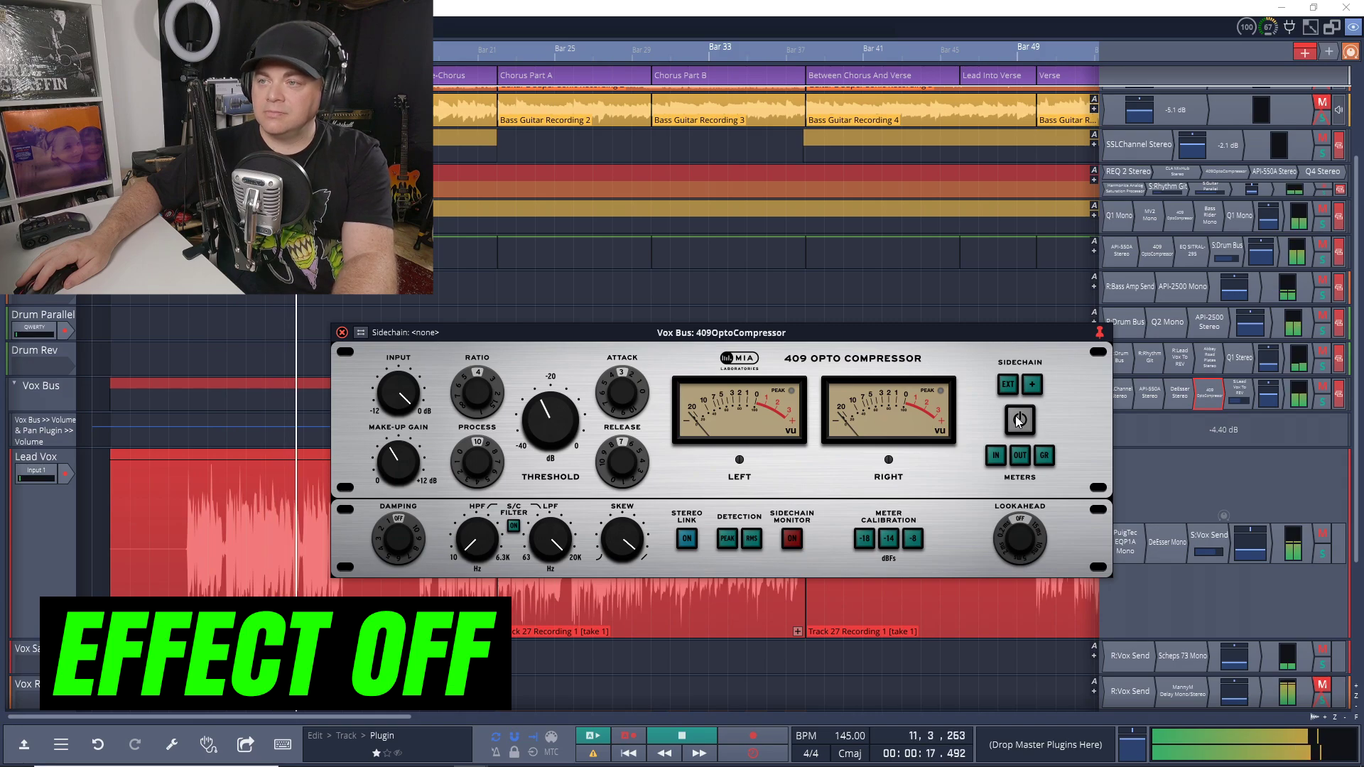
pyautogui.click(1018, 420)
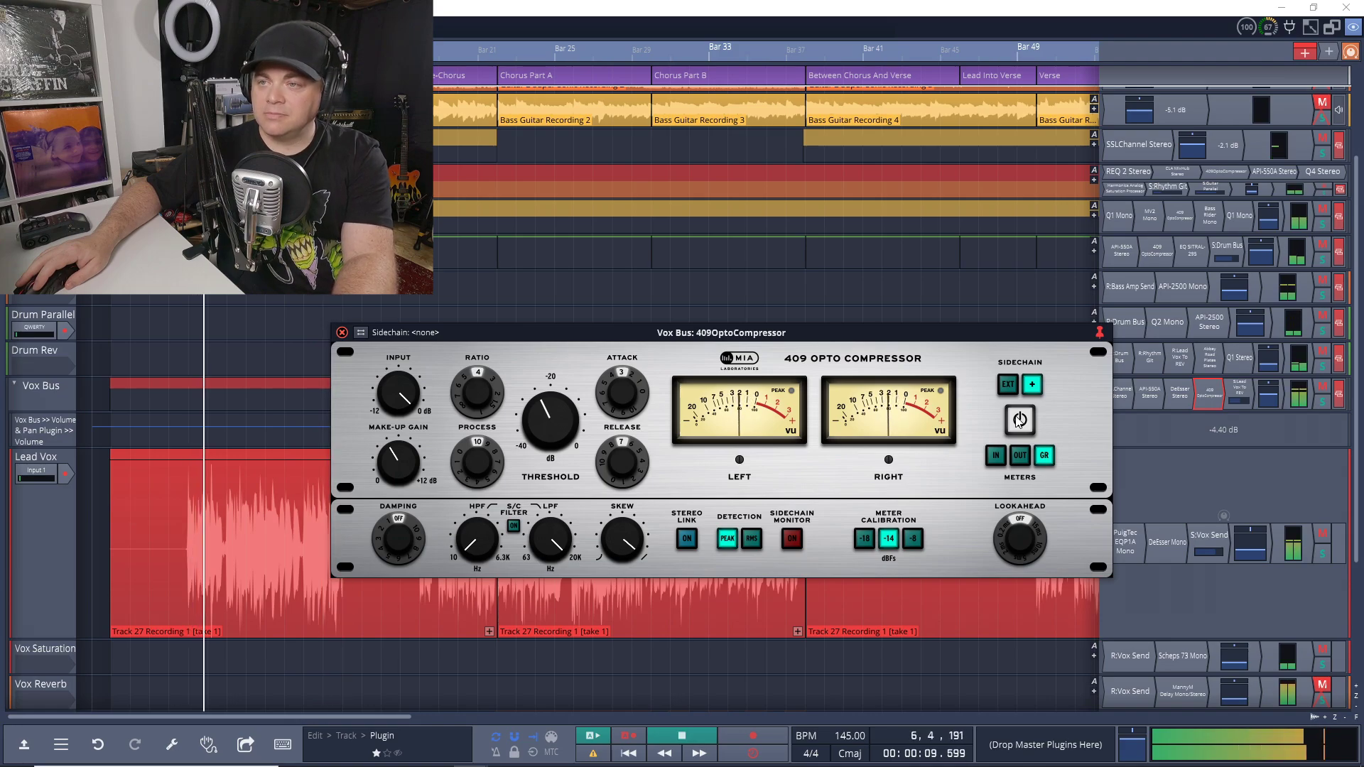
pyautogui.click(1017, 420)
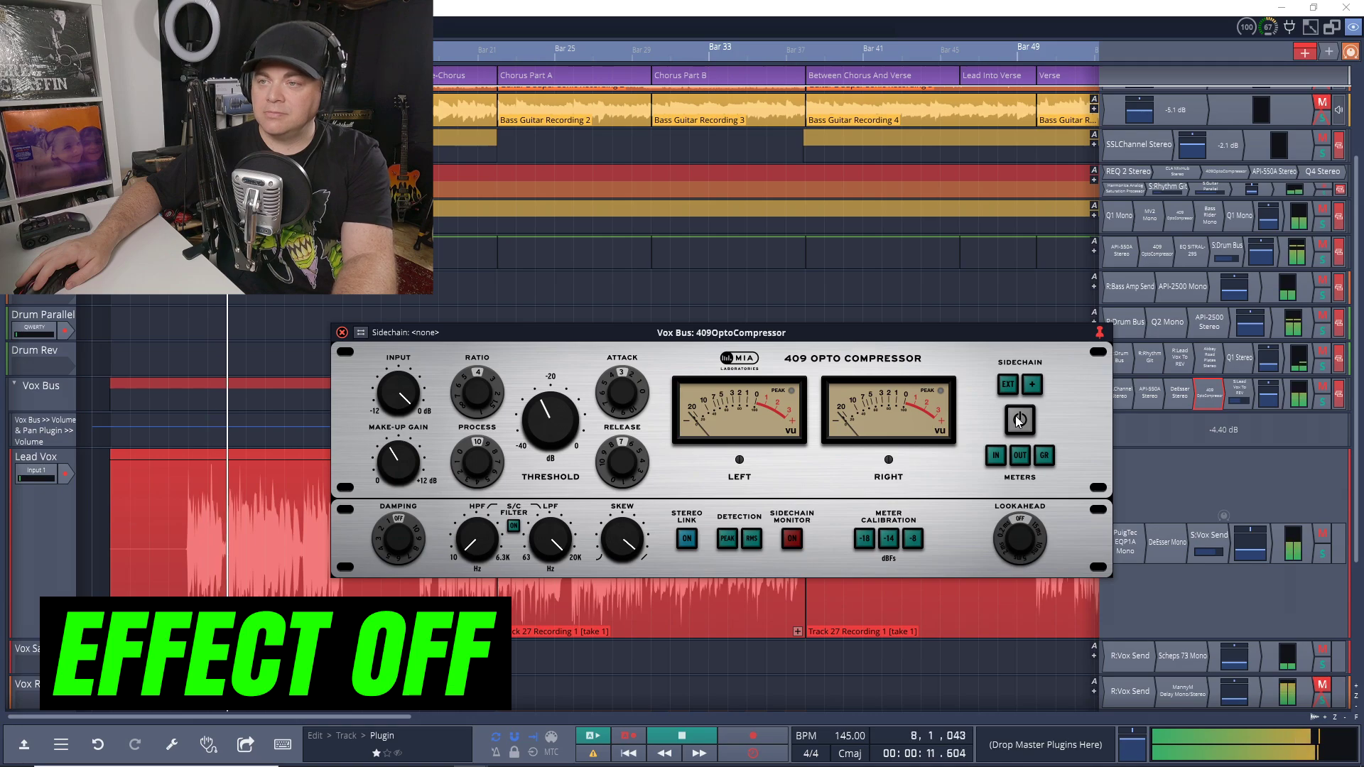
pyautogui.click(1018, 420)
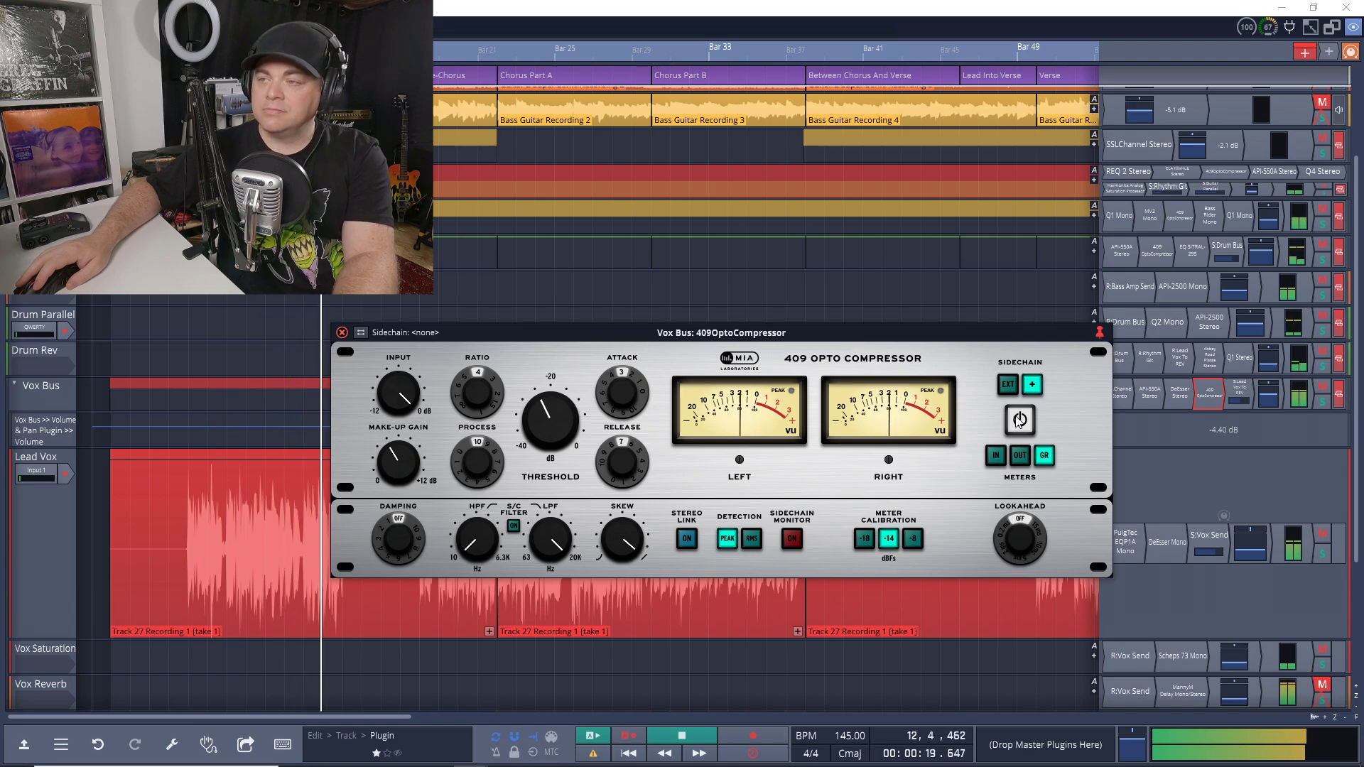
pyautogui.press('space')
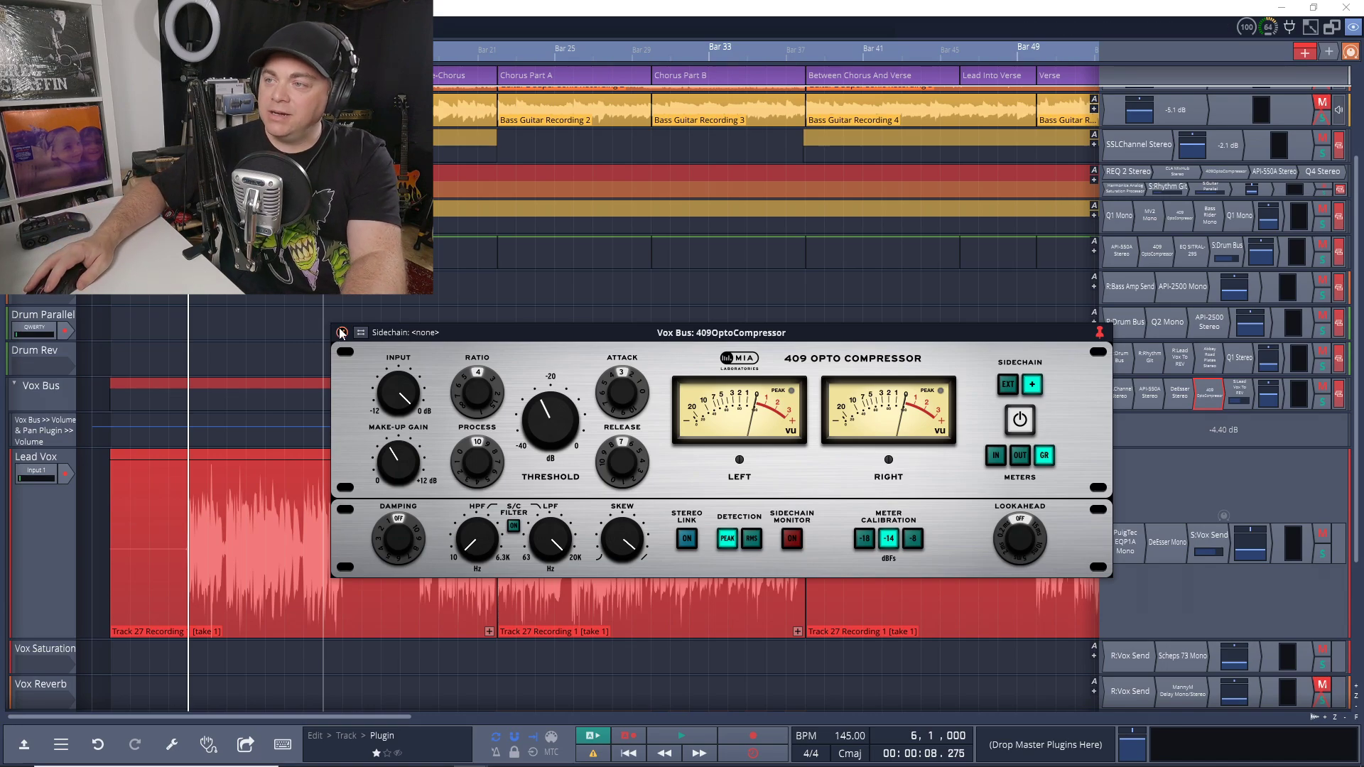
pyautogui.click(342, 333)
# - Reopen the Vox Bus compressor and collapse its lower control section
pyautogui.doubleClick(1208, 394)
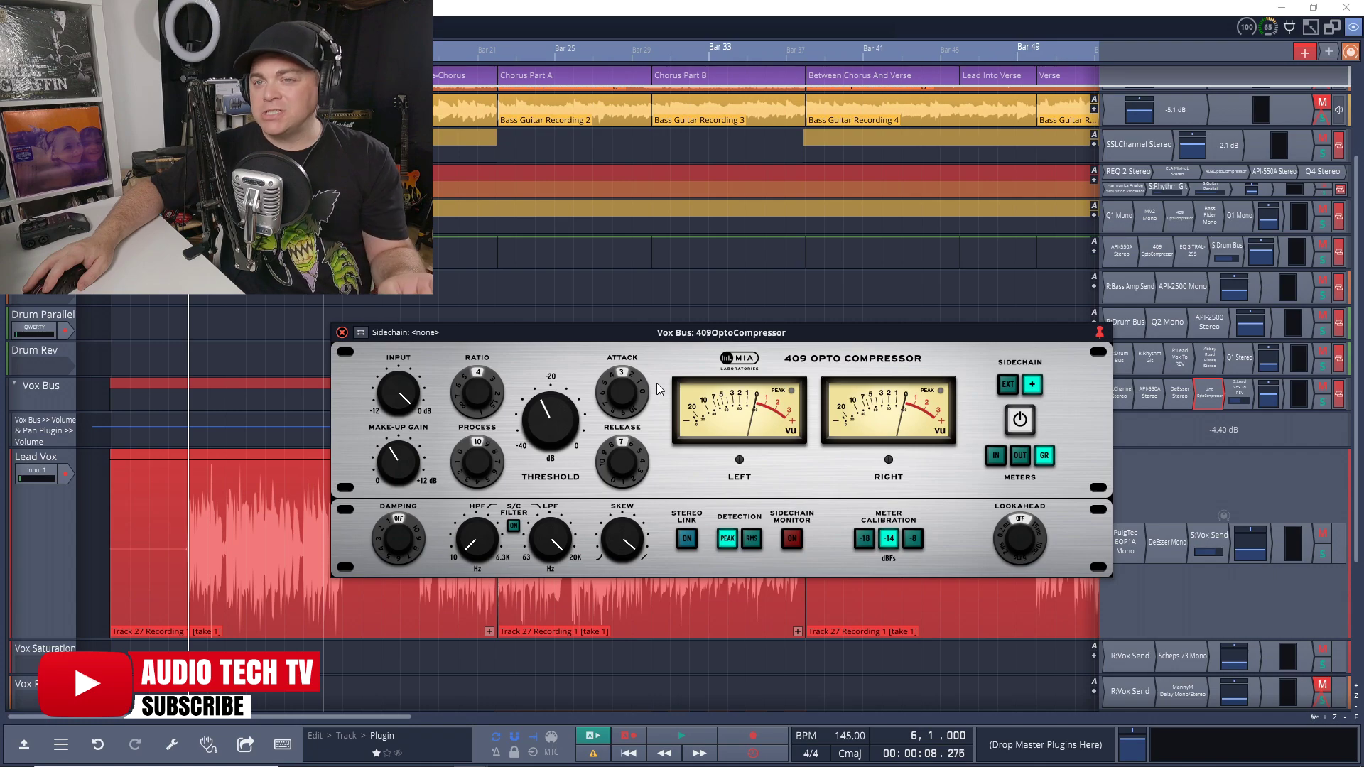
pyautogui.moveTo(599, 403)
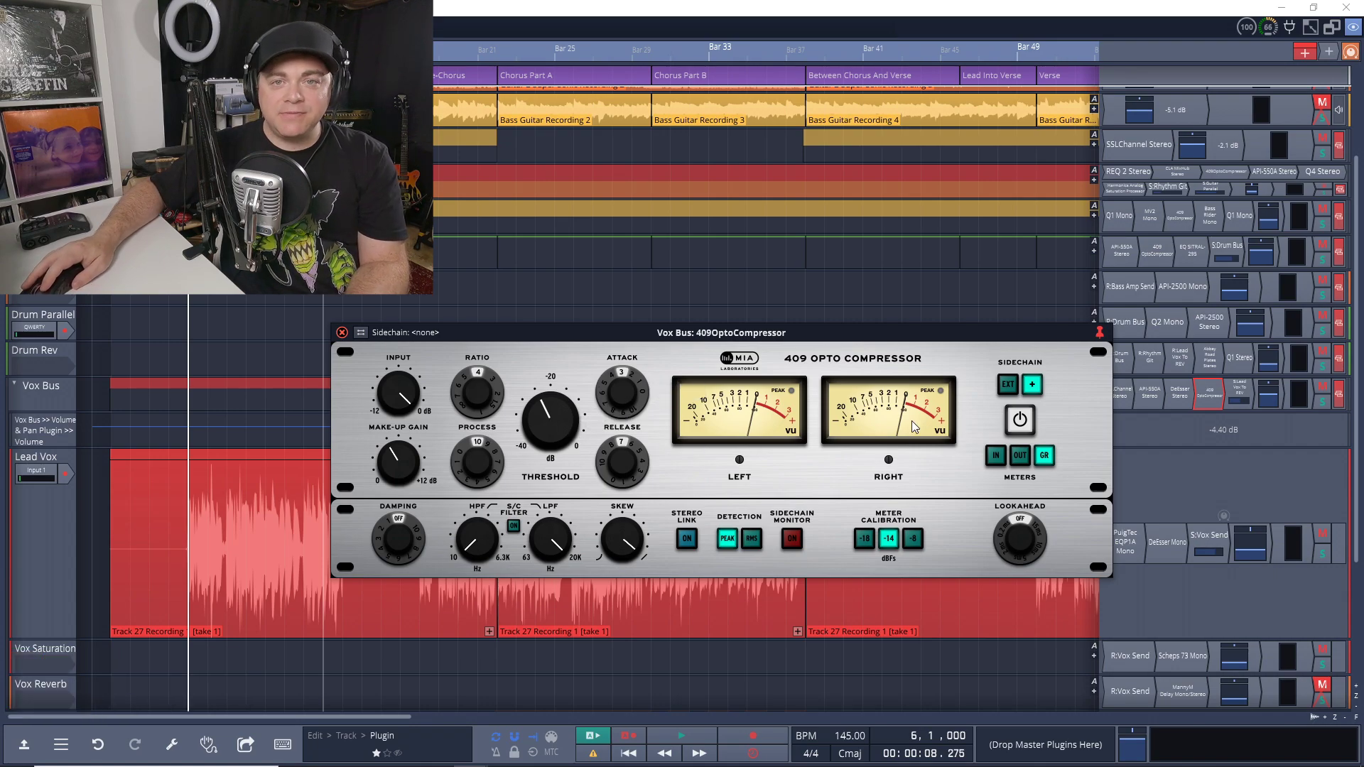
pyautogui.click(1037, 384)
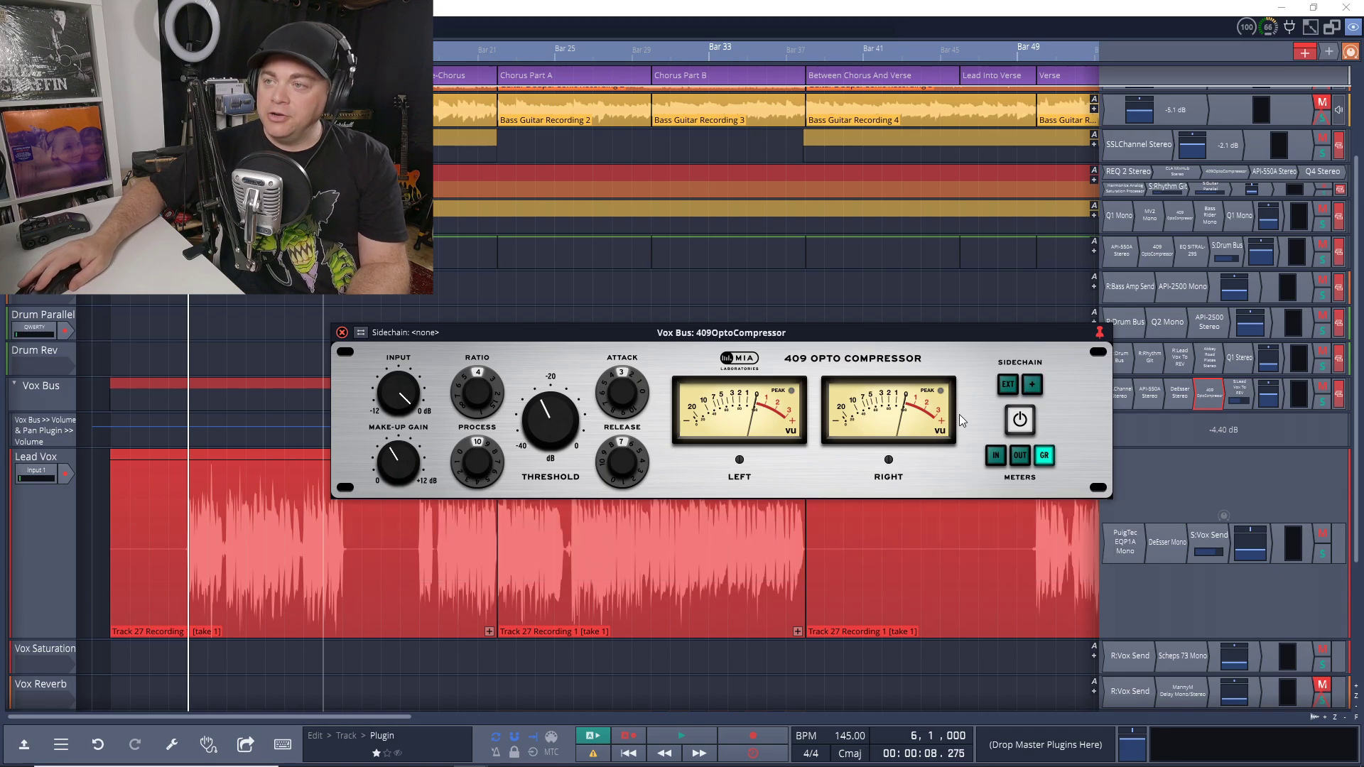
pyautogui.click(1034, 387)
pyautogui.click(1034, 386)
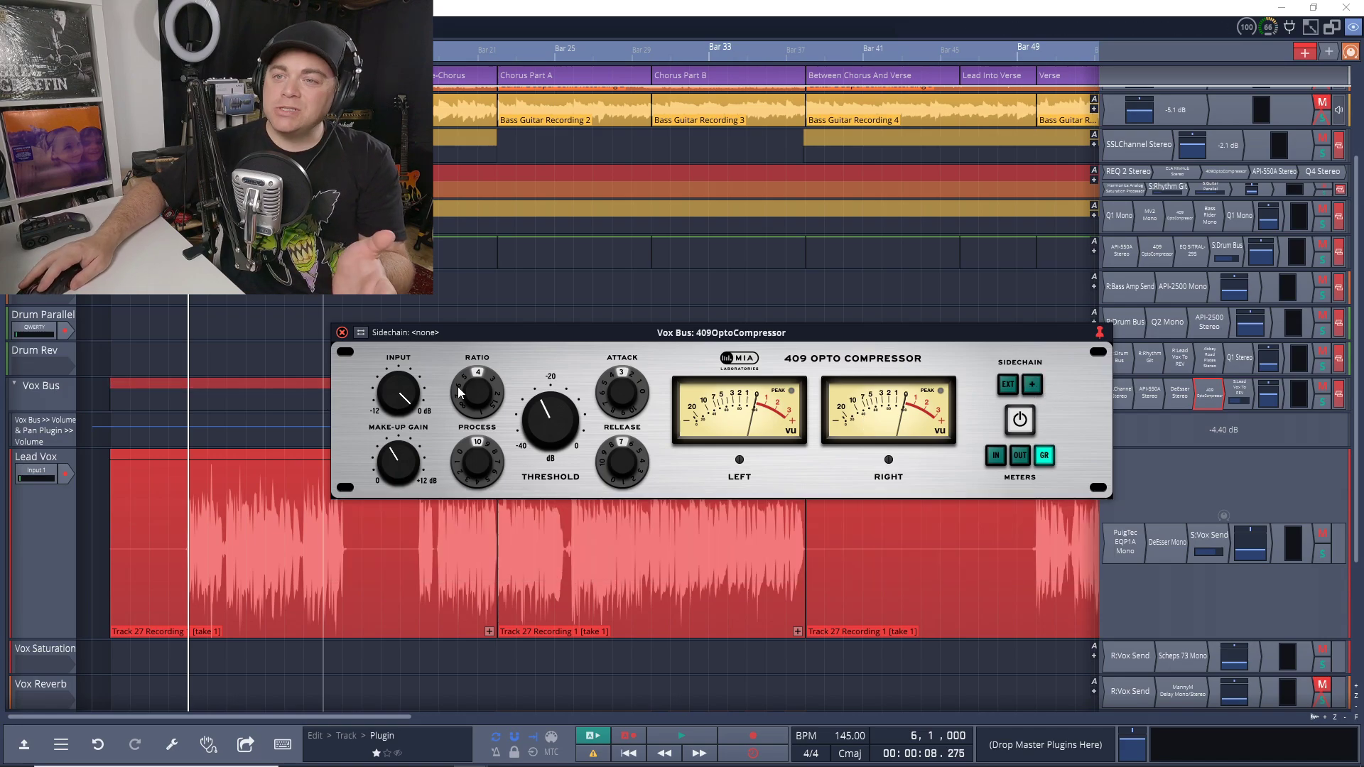
# - Switch the meters to OUT, then IN, and compare the compressor bypassed and active
pyautogui.moveTo(608, 425)
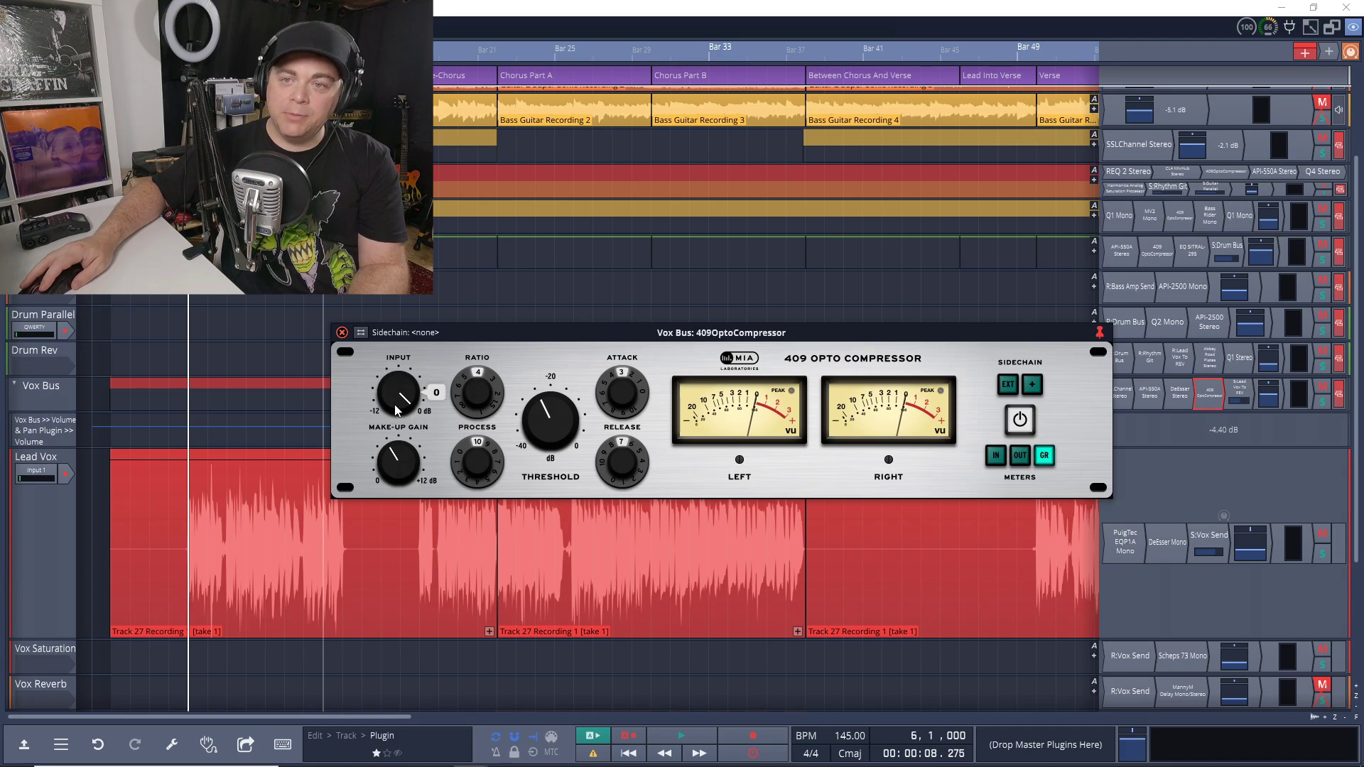
pyautogui.moveTo(393, 474)
pyautogui.moveTo(482, 457)
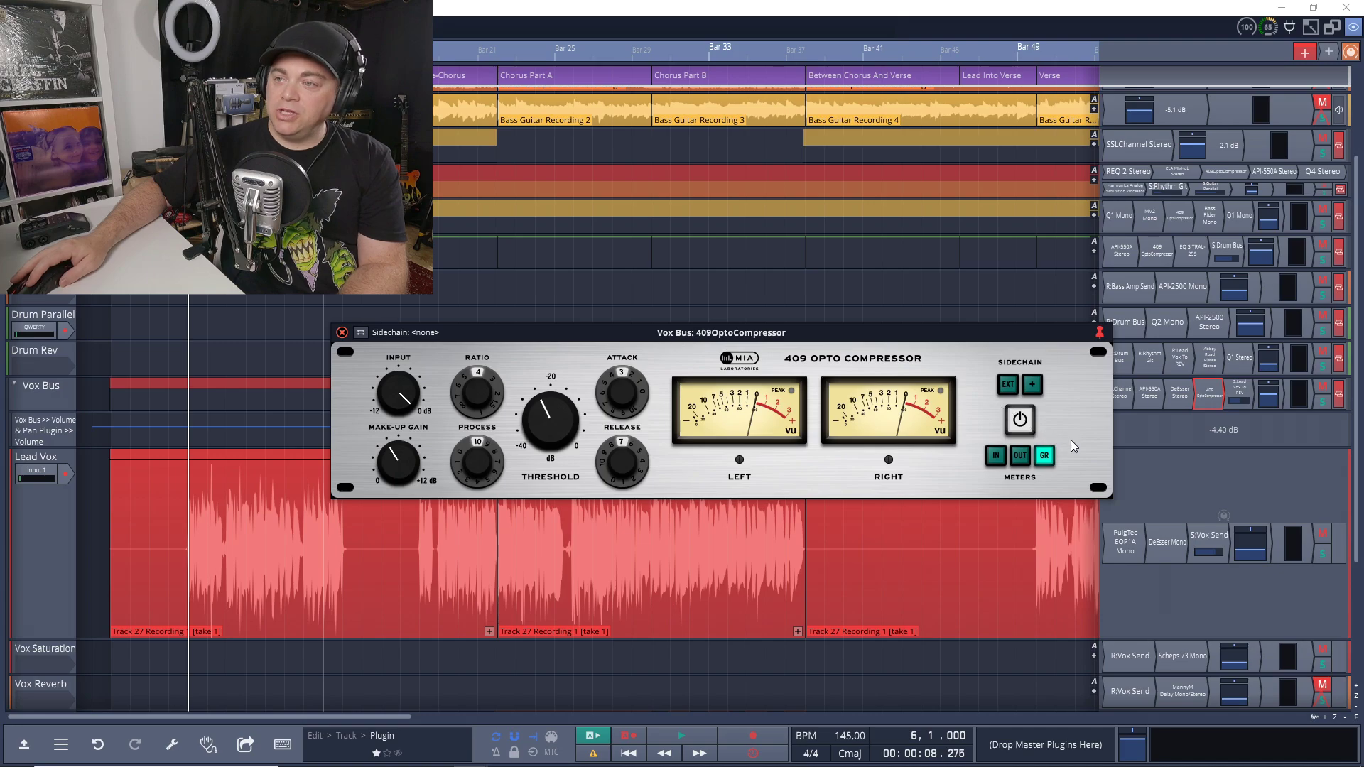
pyautogui.click(1015, 456)
pyautogui.click(995, 458)
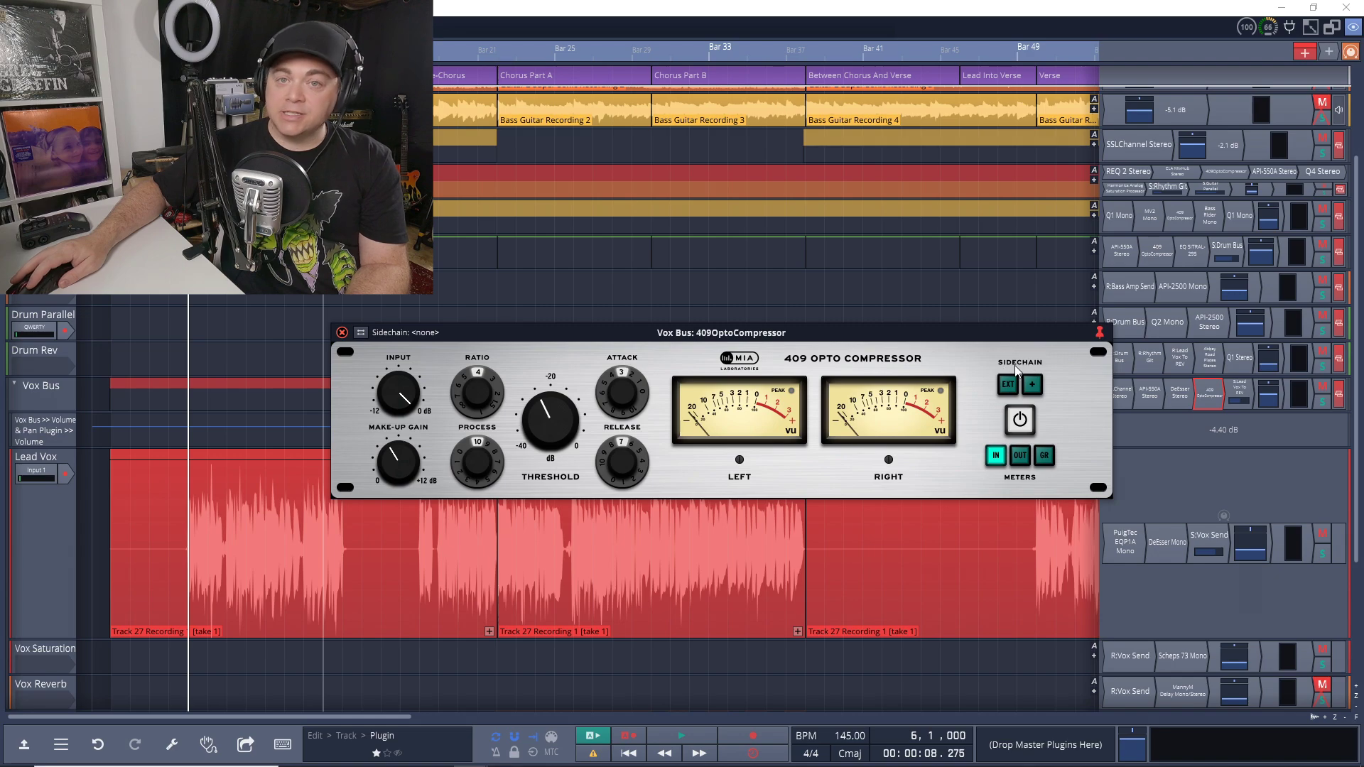
pyautogui.click(1014, 421)
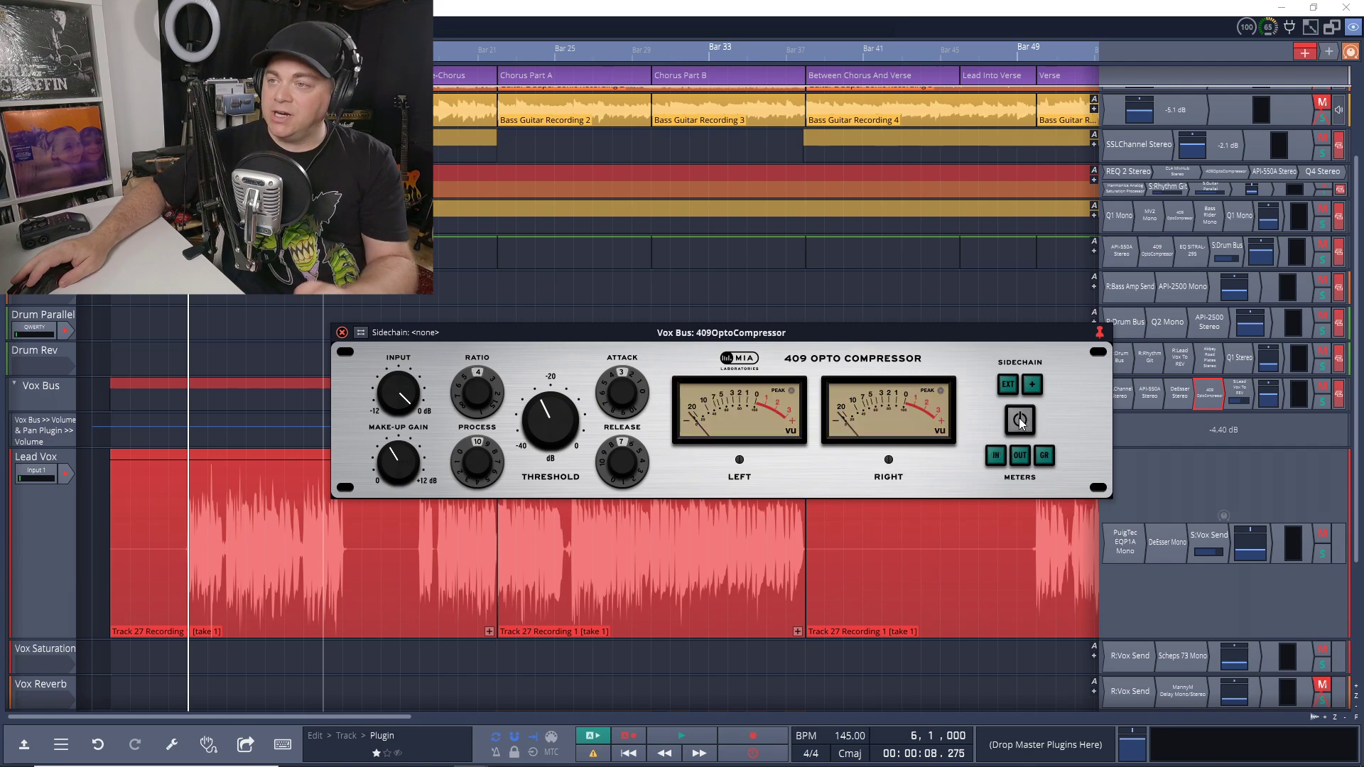
pyautogui.click(1018, 419)
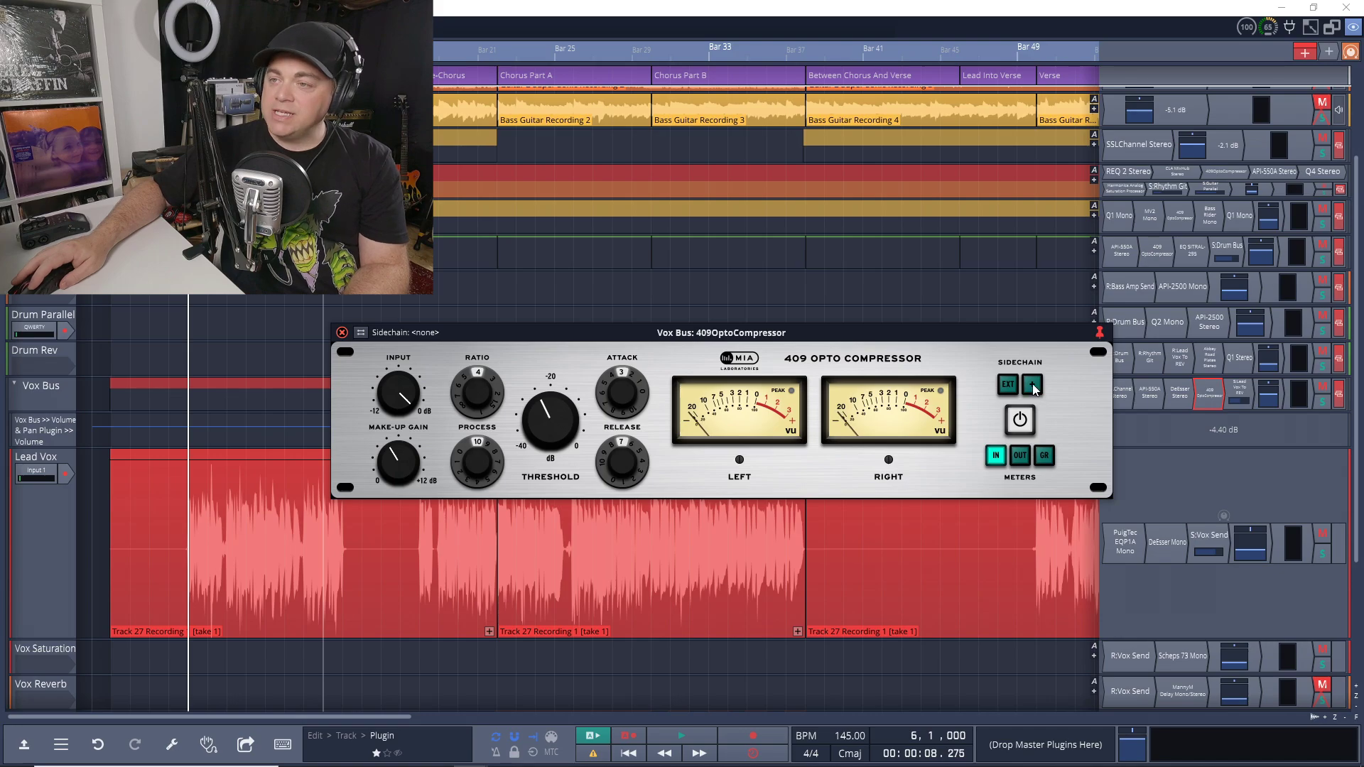
# - Show the compressor's extended control panel
pyautogui.click(1033, 383)
pyautogui.click(1036, 385)
pyautogui.click(1033, 387)
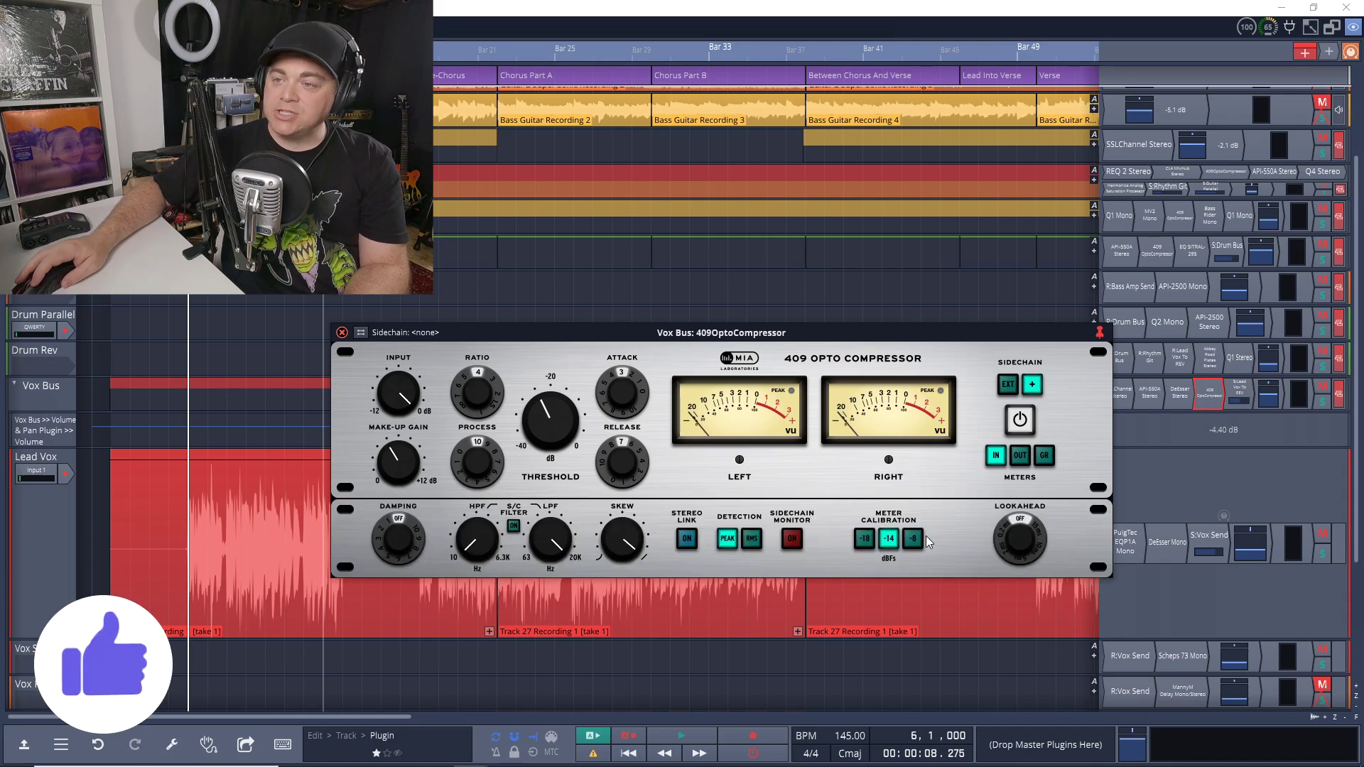
# - Turn on the sidechain filter among the extended Damping, S/C filter and Skew controls
pyautogui.moveTo(395, 530)
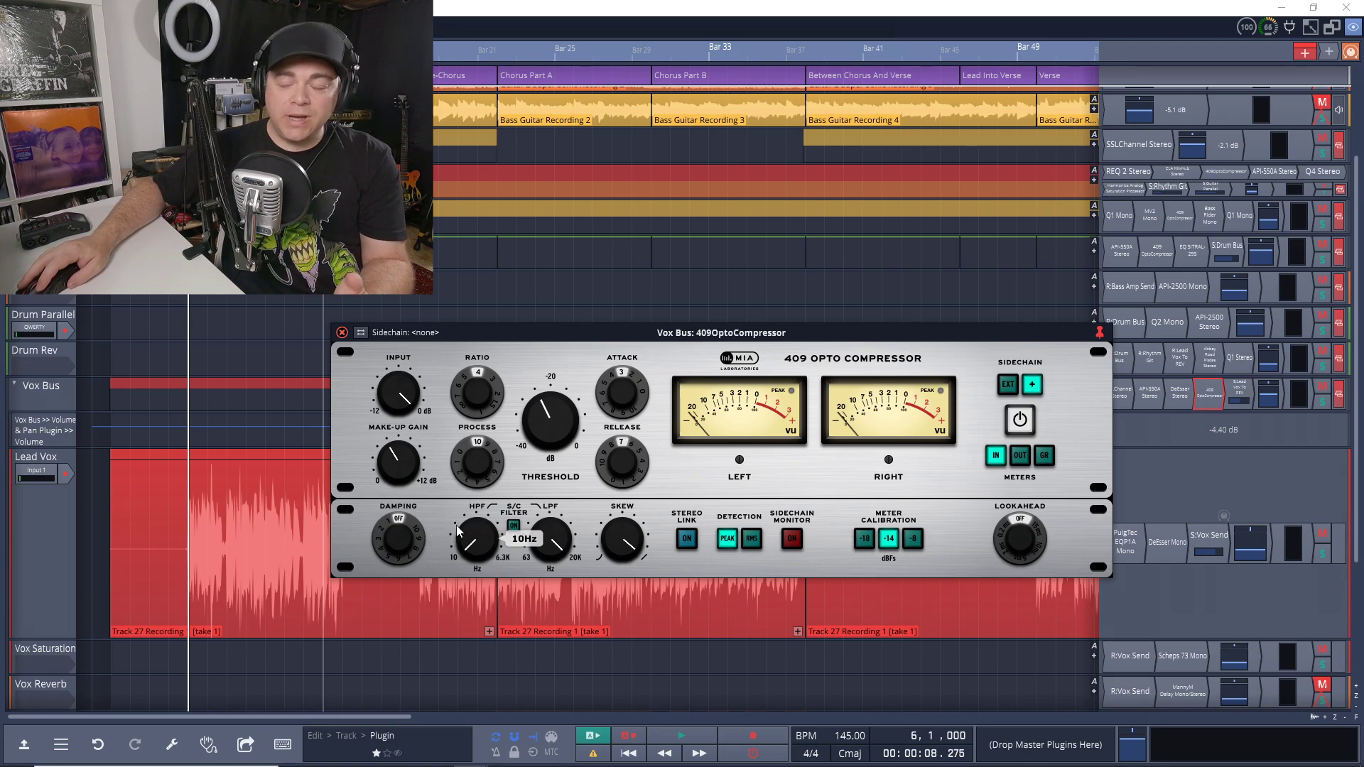
pyautogui.click(514, 526)
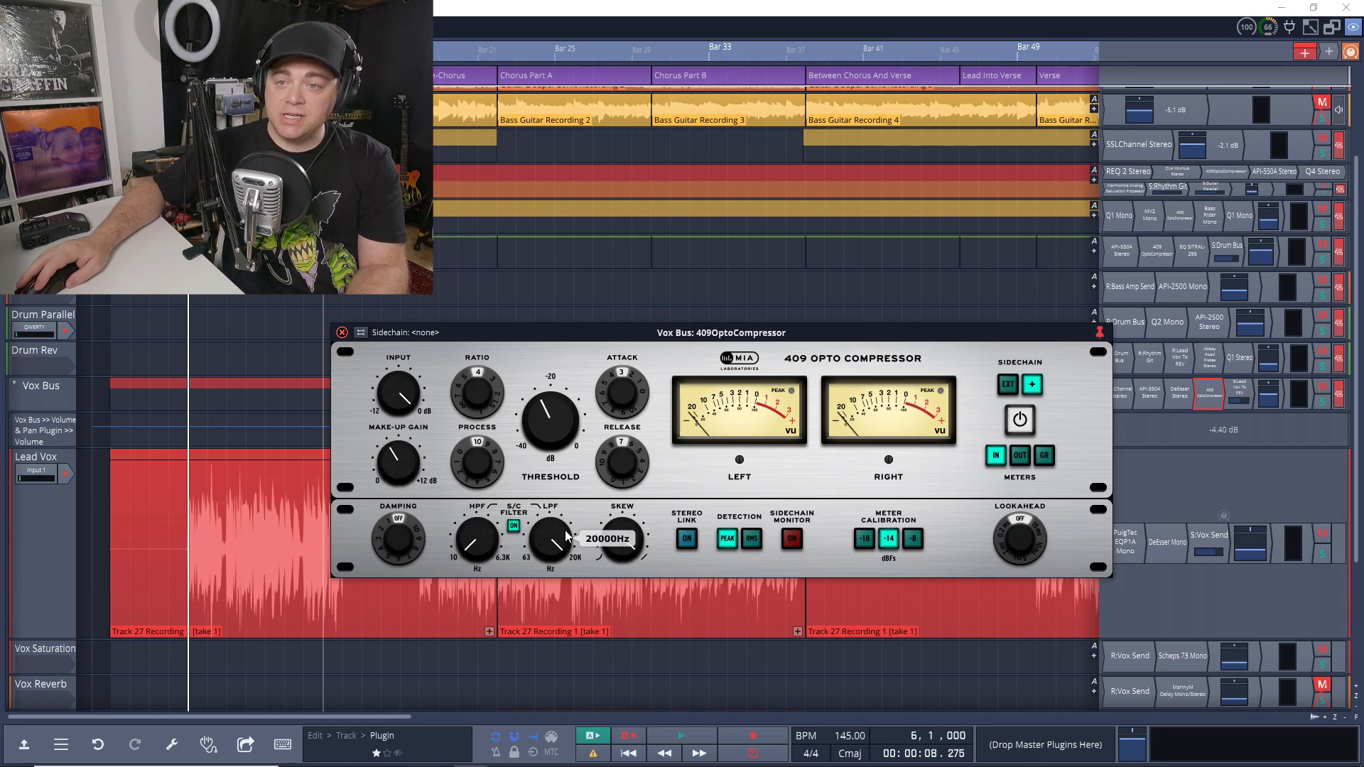
pyautogui.moveTo(609, 538)
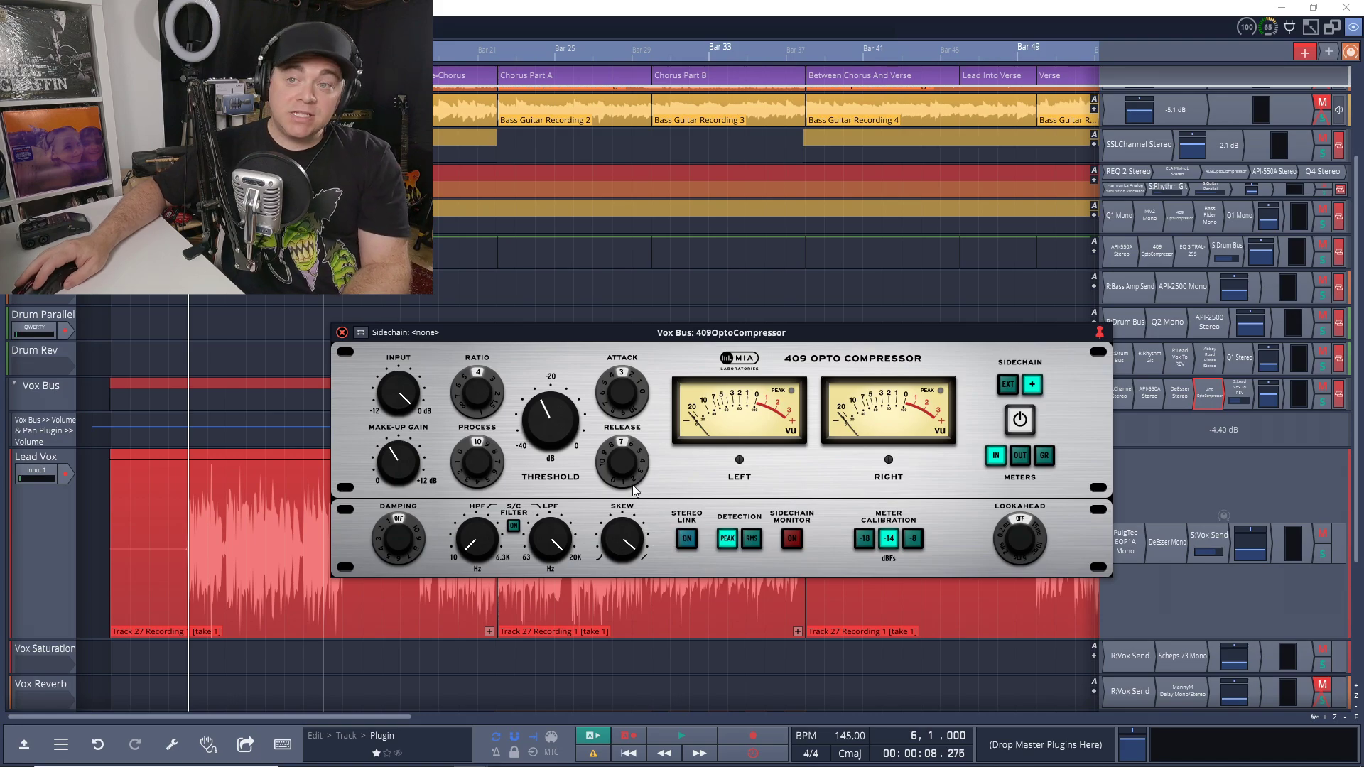
pyautogui.moveTo(595, 378)
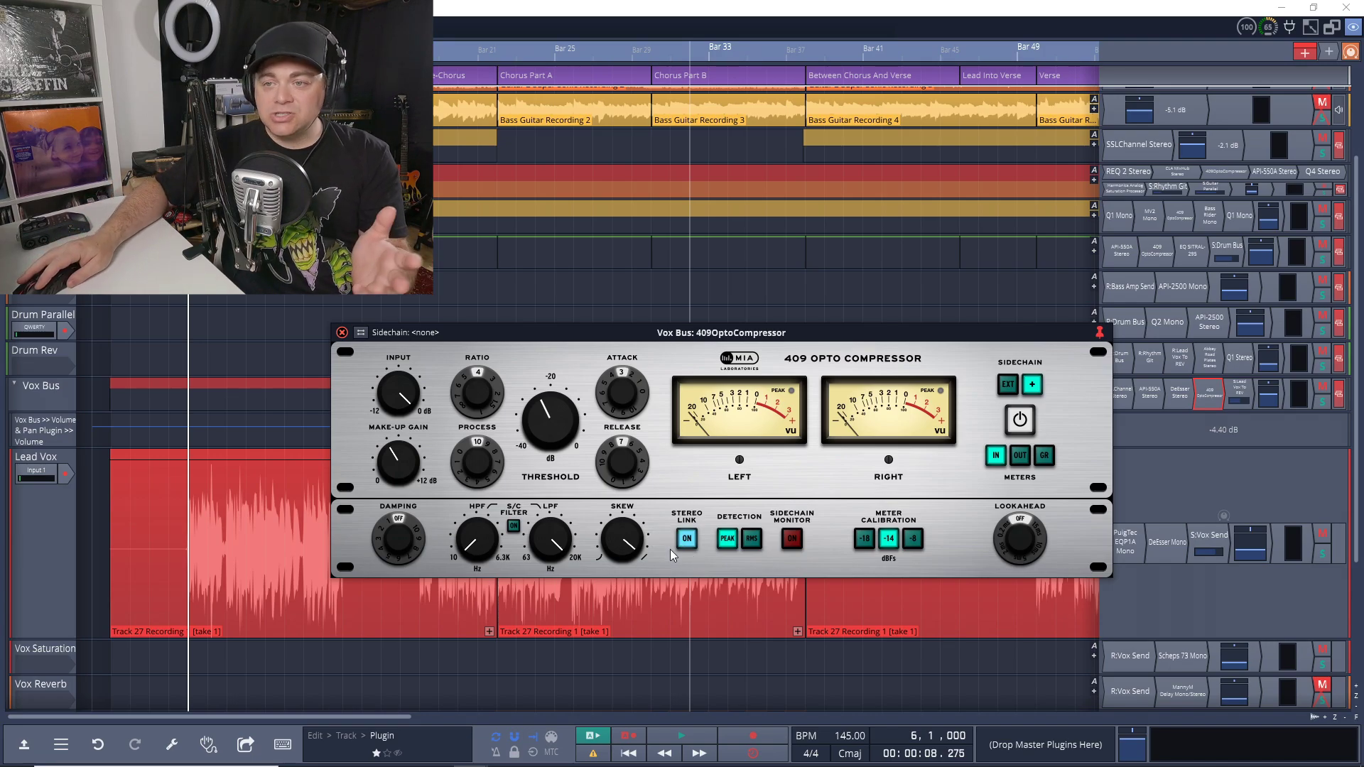
# - Turn Stereo Link off, try RMS then Peak detection, audition the sidechain, and set lookahead to 0.2 ms
pyautogui.click(693, 543)
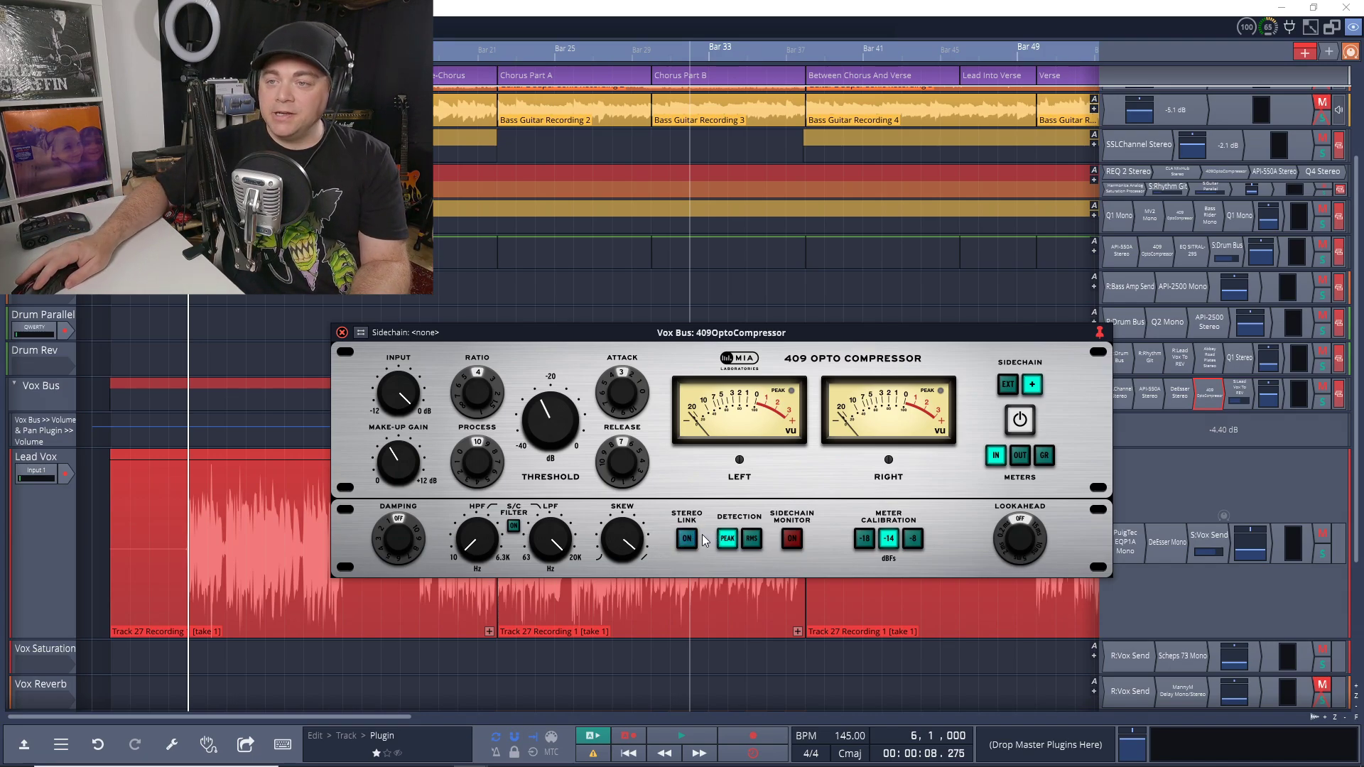
pyautogui.click(693, 540)
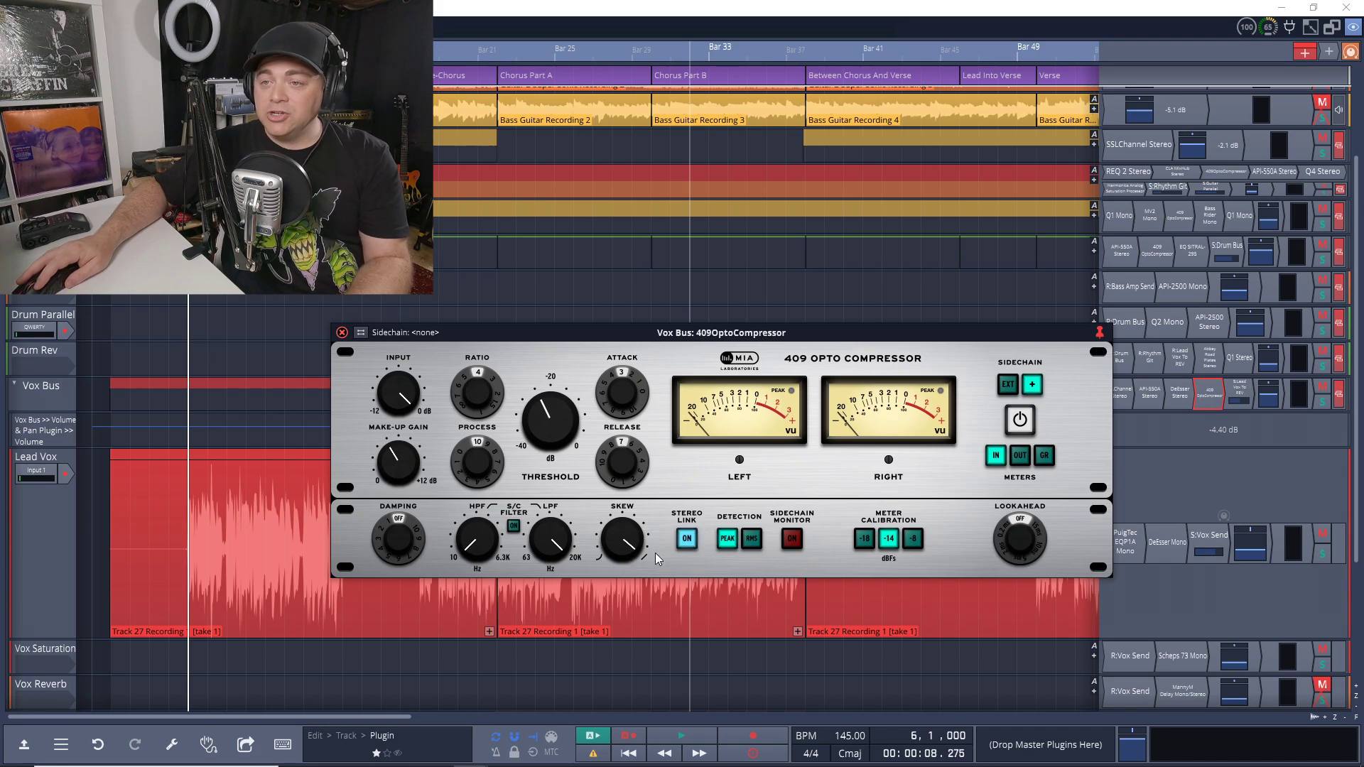
pyautogui.click(693, 542)
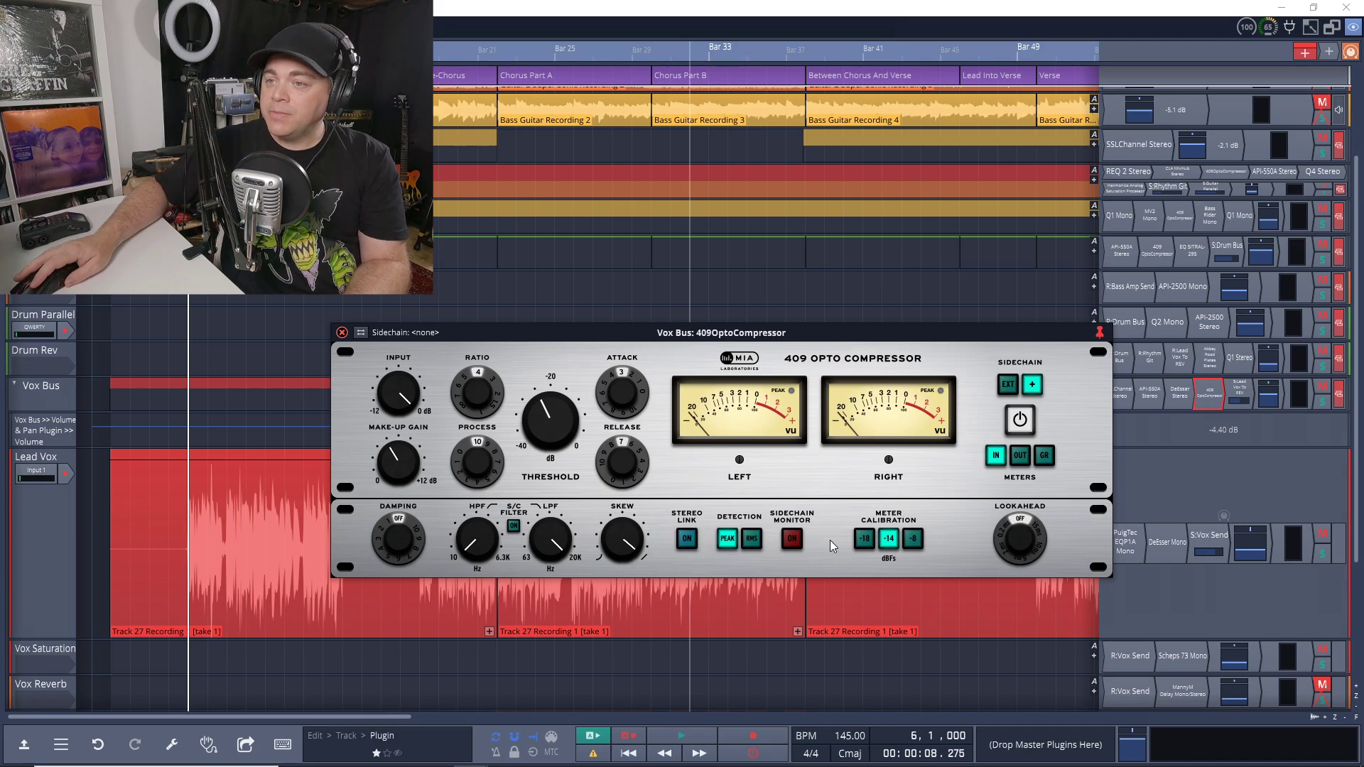
pyautogui.click(748, 540)
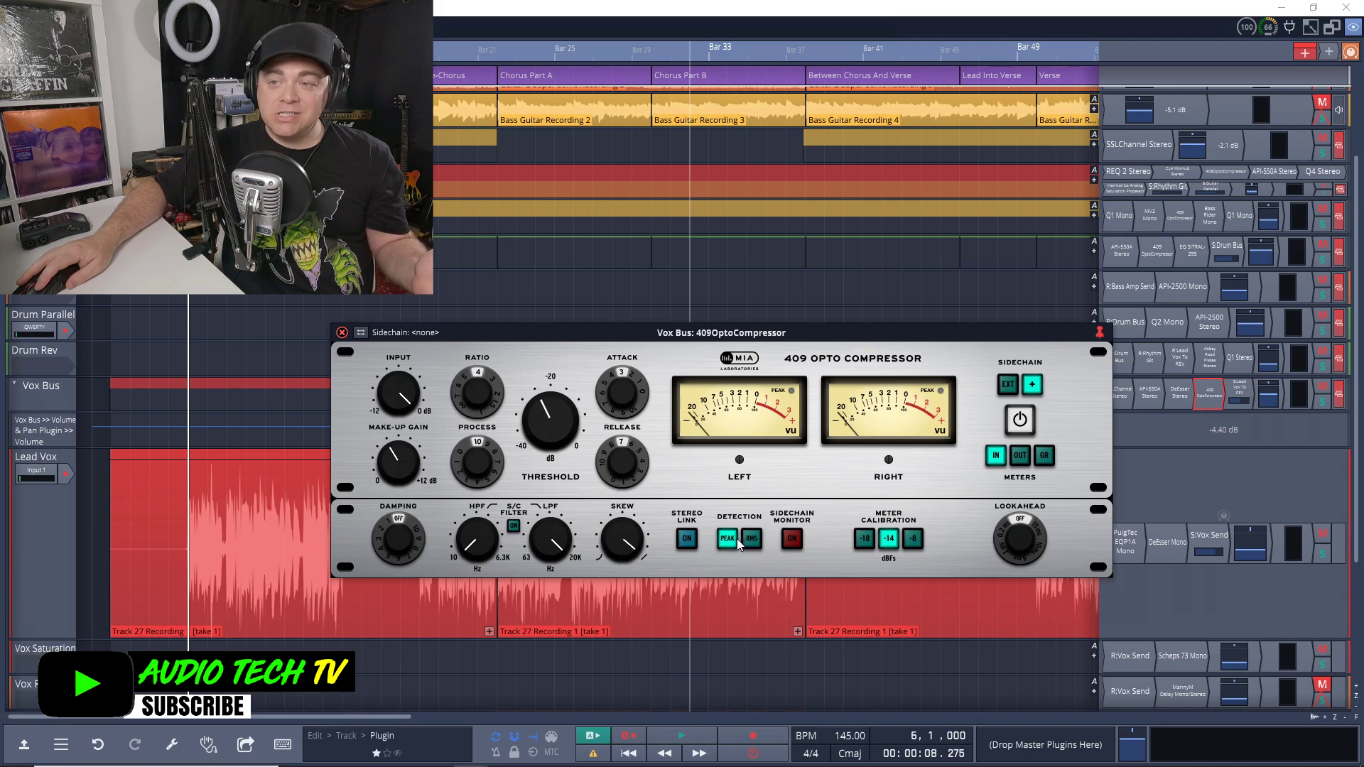
pyautogui.click(736, 538)
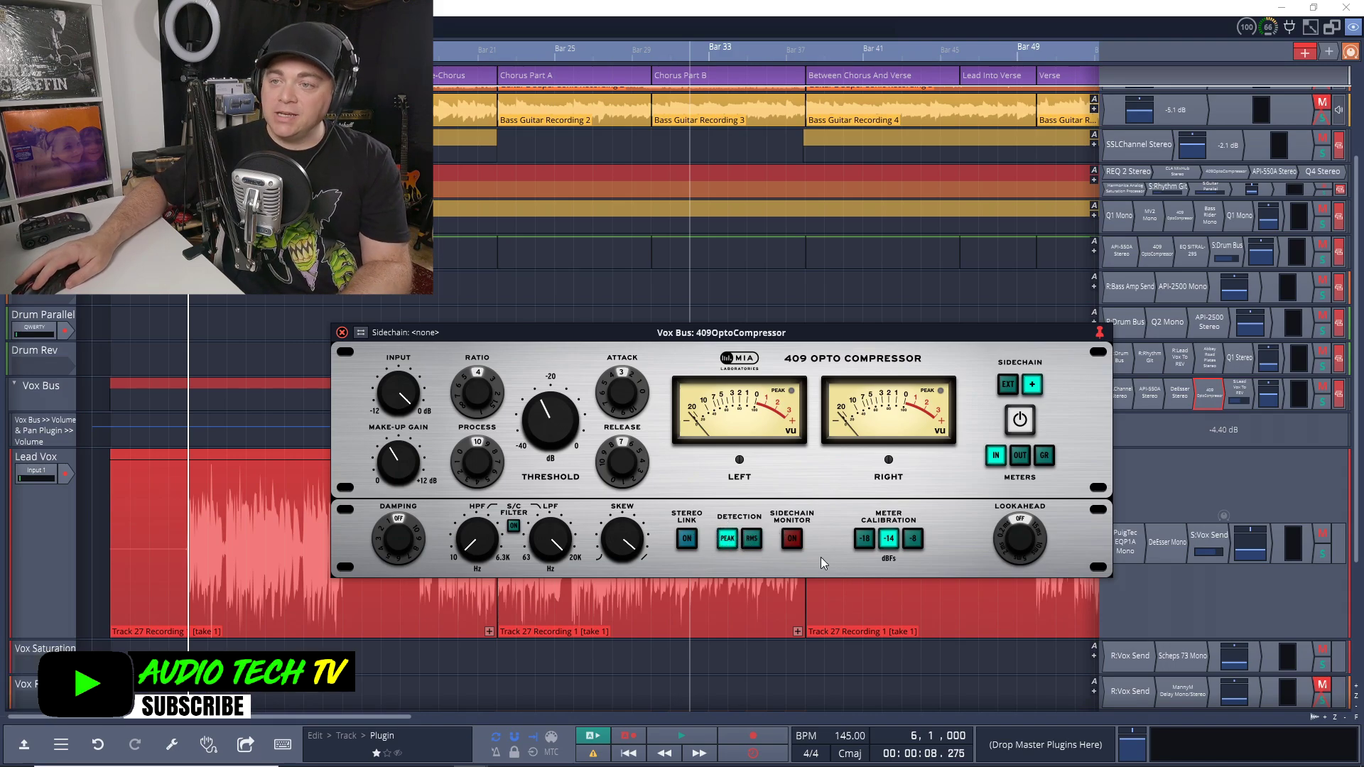
pyautogui.click(794, 541)
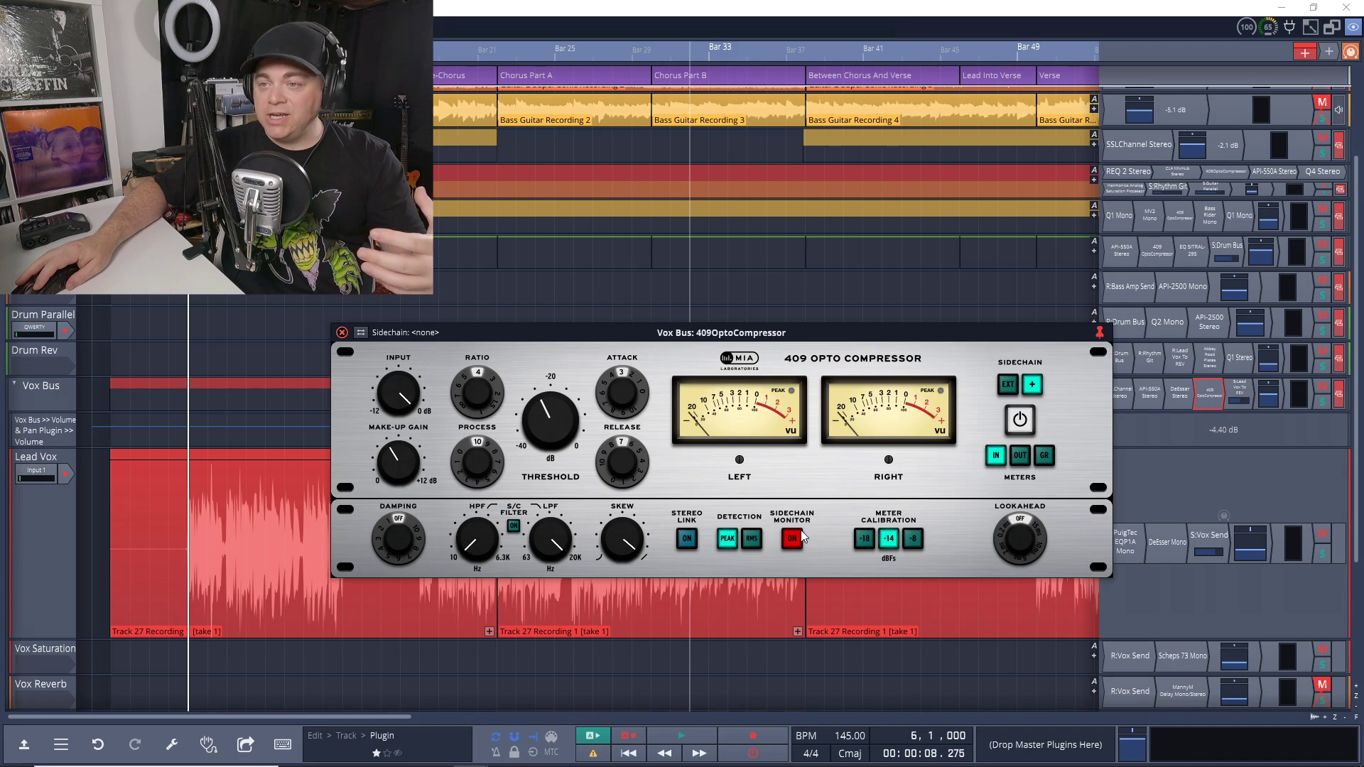
pyautogui.click(793, 541)
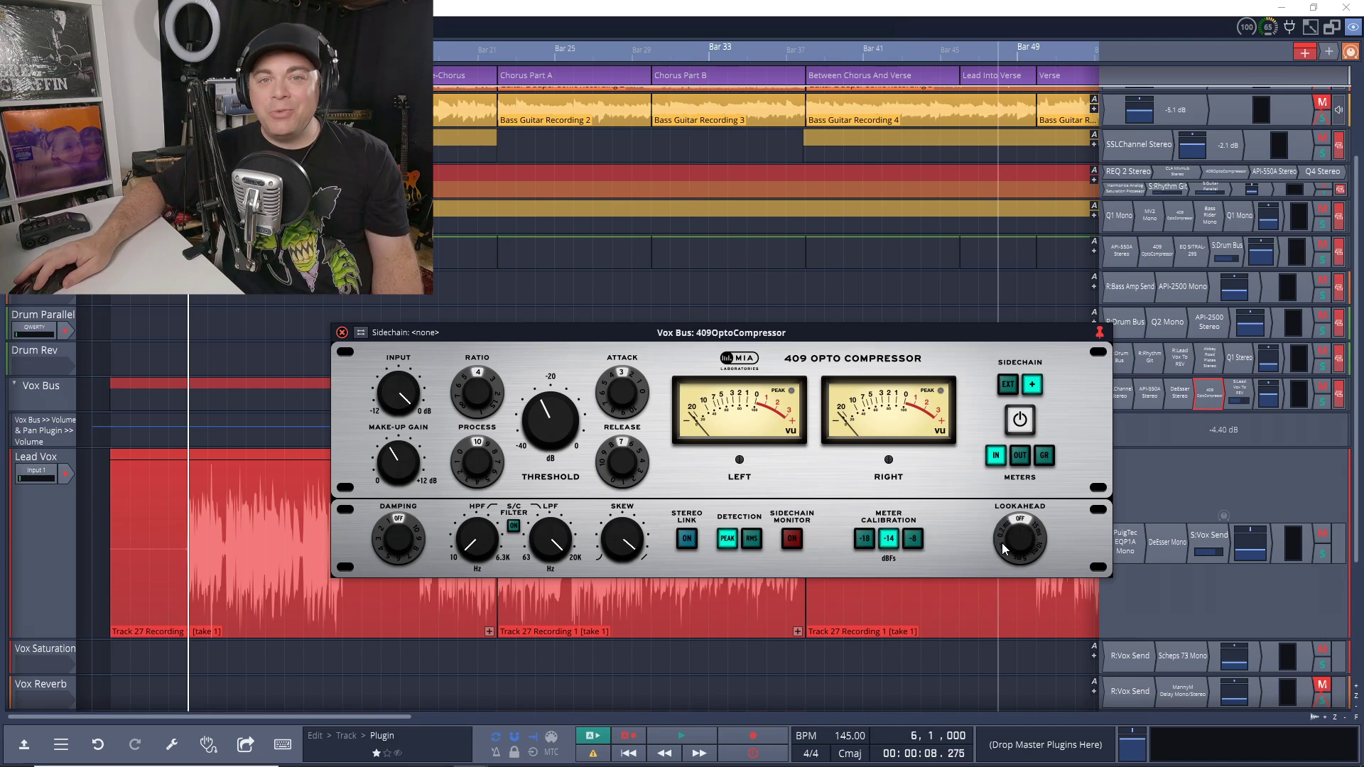
pyautogui.moveTo(1012, 541); pyautogui.dragTo(1021, 525)
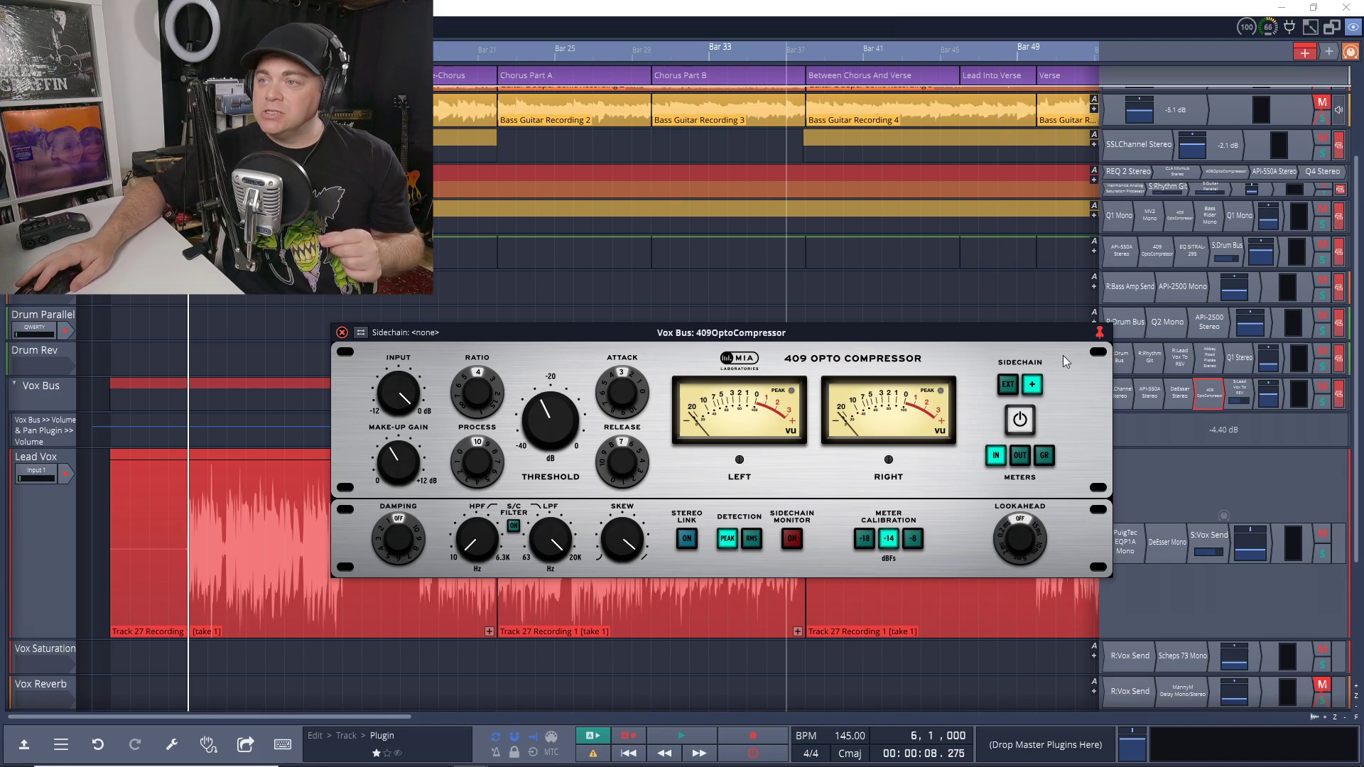
# - Close the Vox Bus window, enable the Mix Bus 409 Opto, and open its window
pyautogui.click(340, 332)
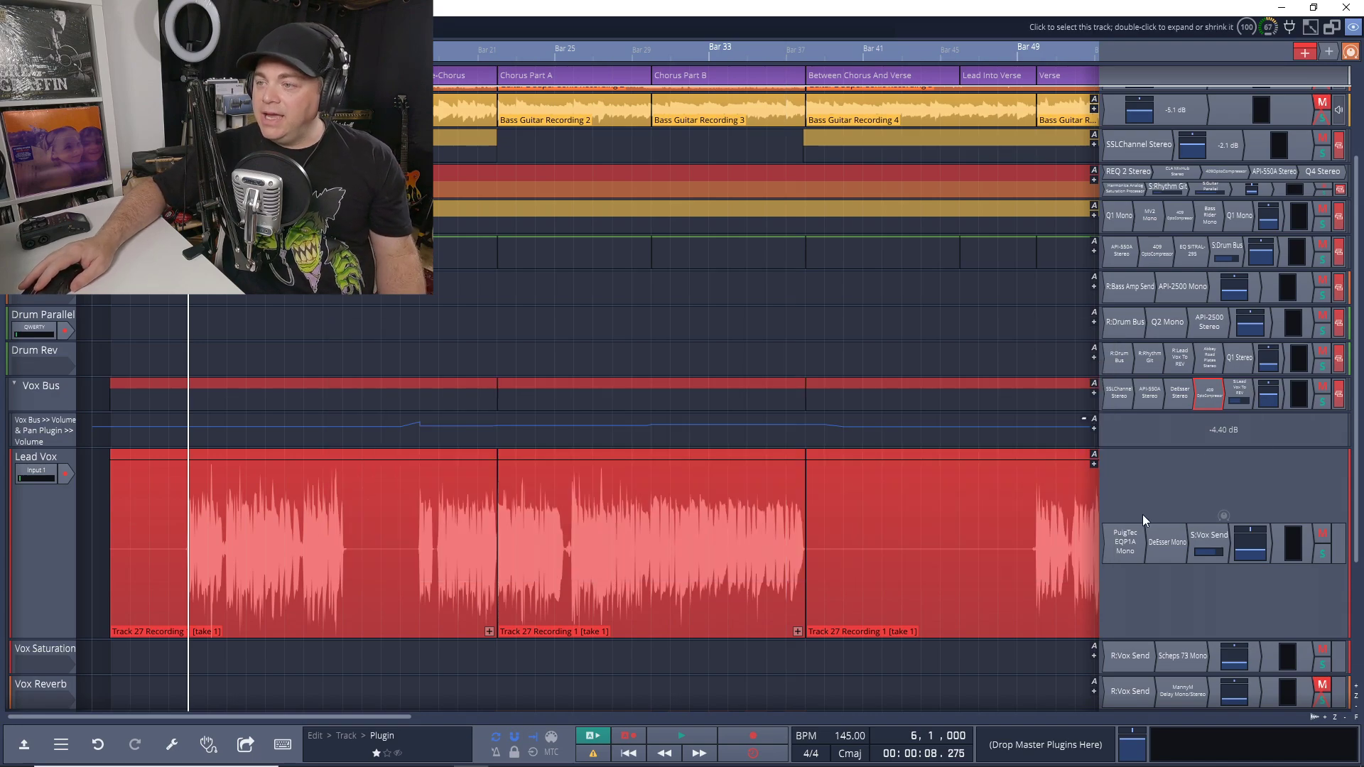
pyautogui.scroll(-5, 1199, 605)
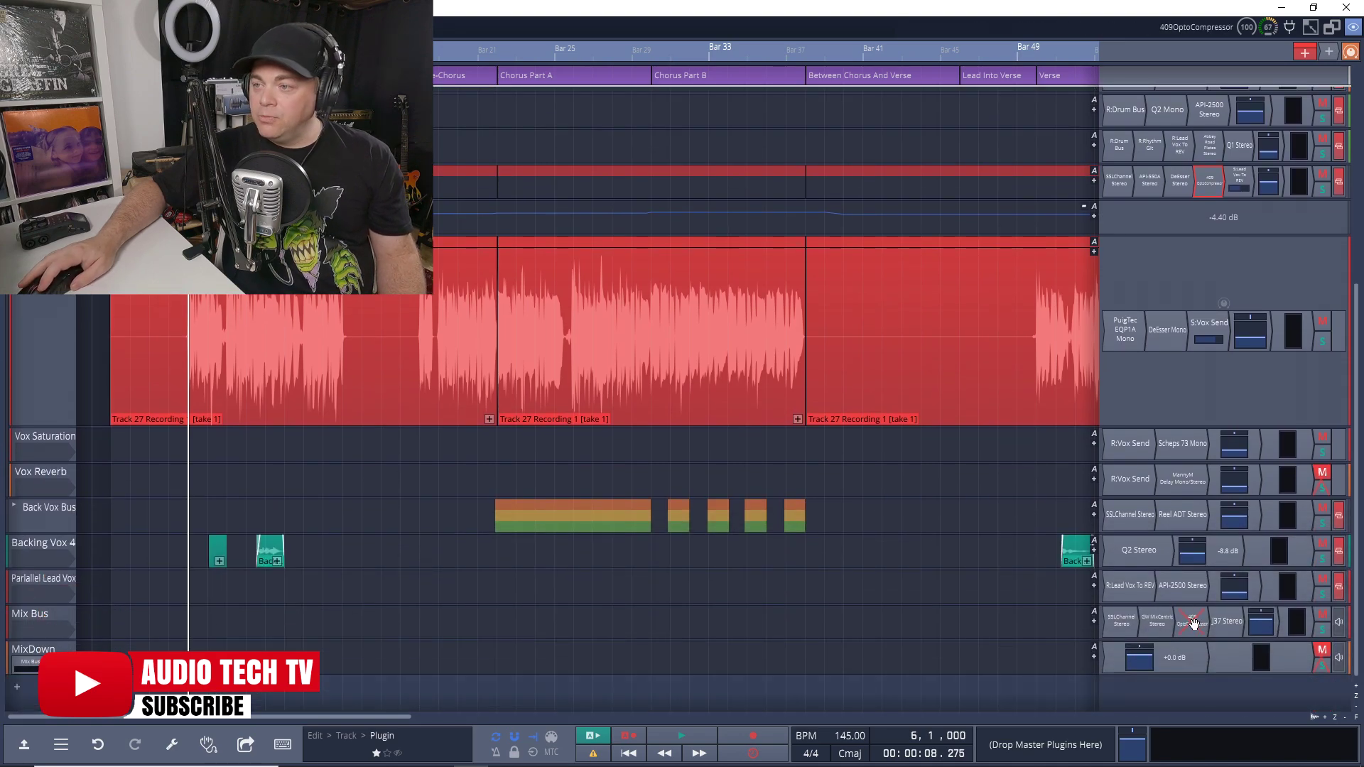
pyautogui.rightClick(1197, 629)
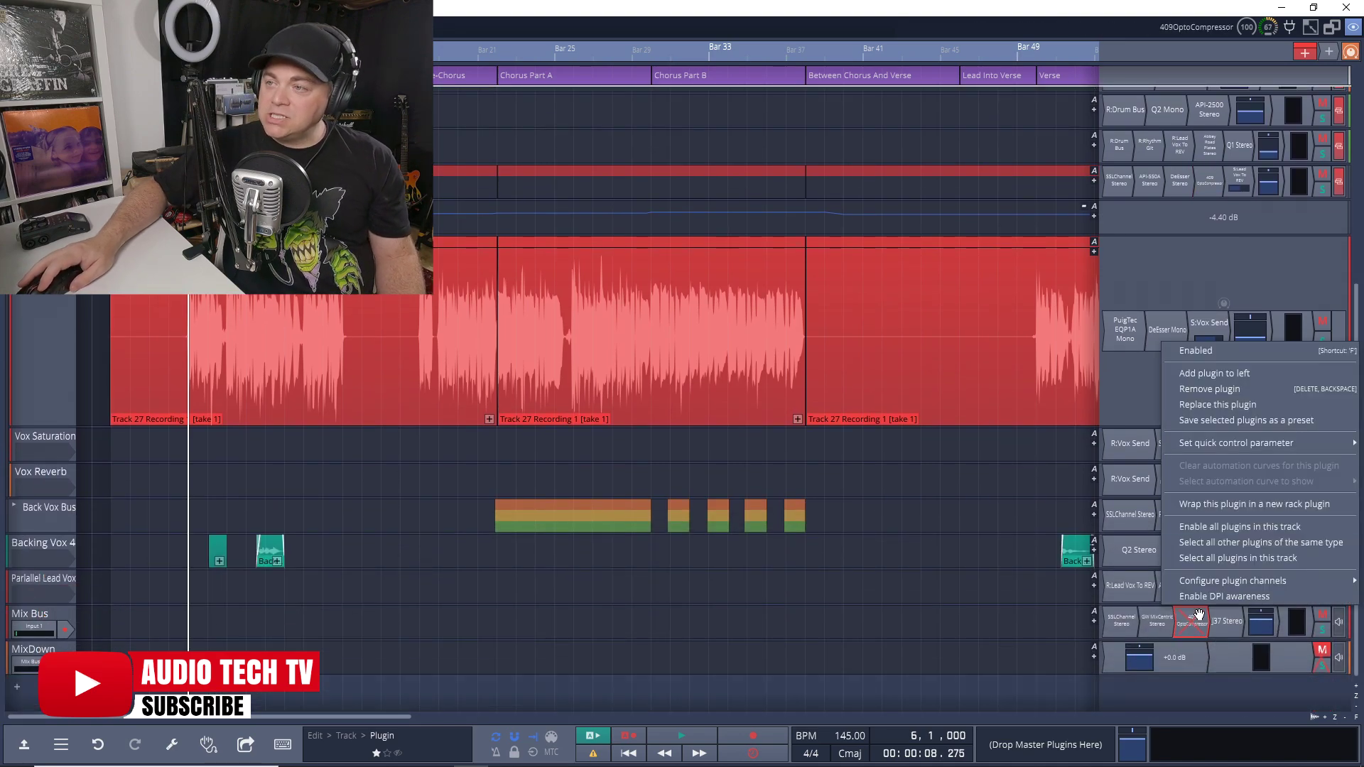
pyautogui.click(1235, 347)
pyautogui.doubleClick(1196, 621)
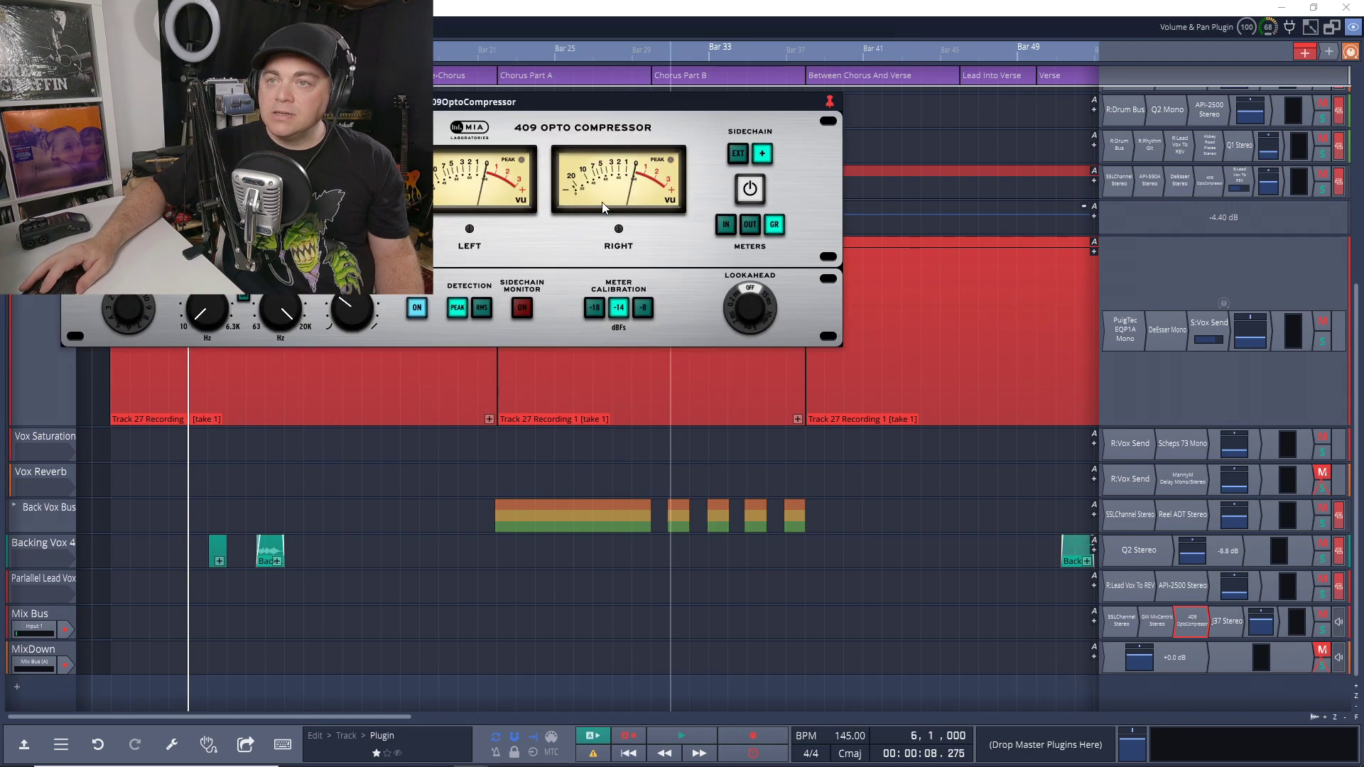
pyautogui.moveTo(620, 110); pyautogui.dragTo(825, 392)
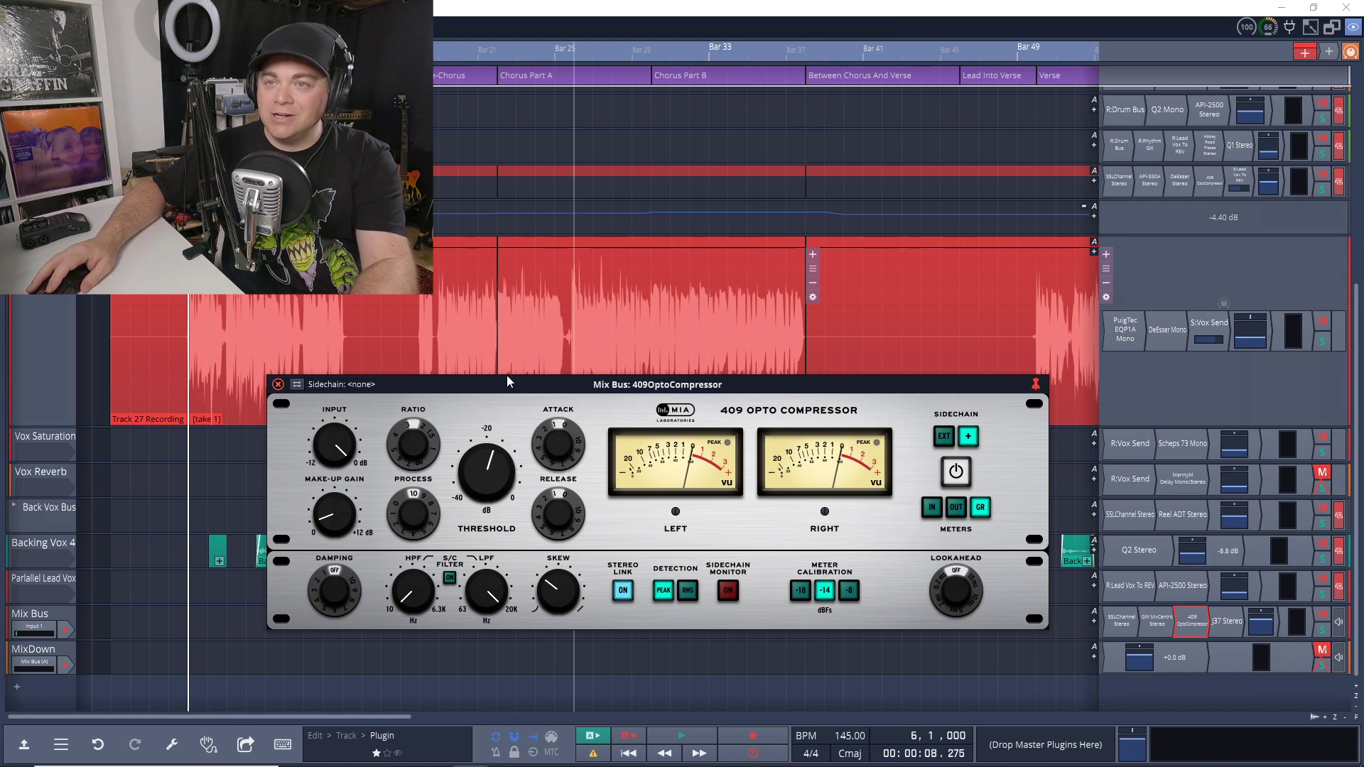
# - Play the mix and bypass the Mix Bus compressor three times, re-enabling it each time
pyautogui.press('space')
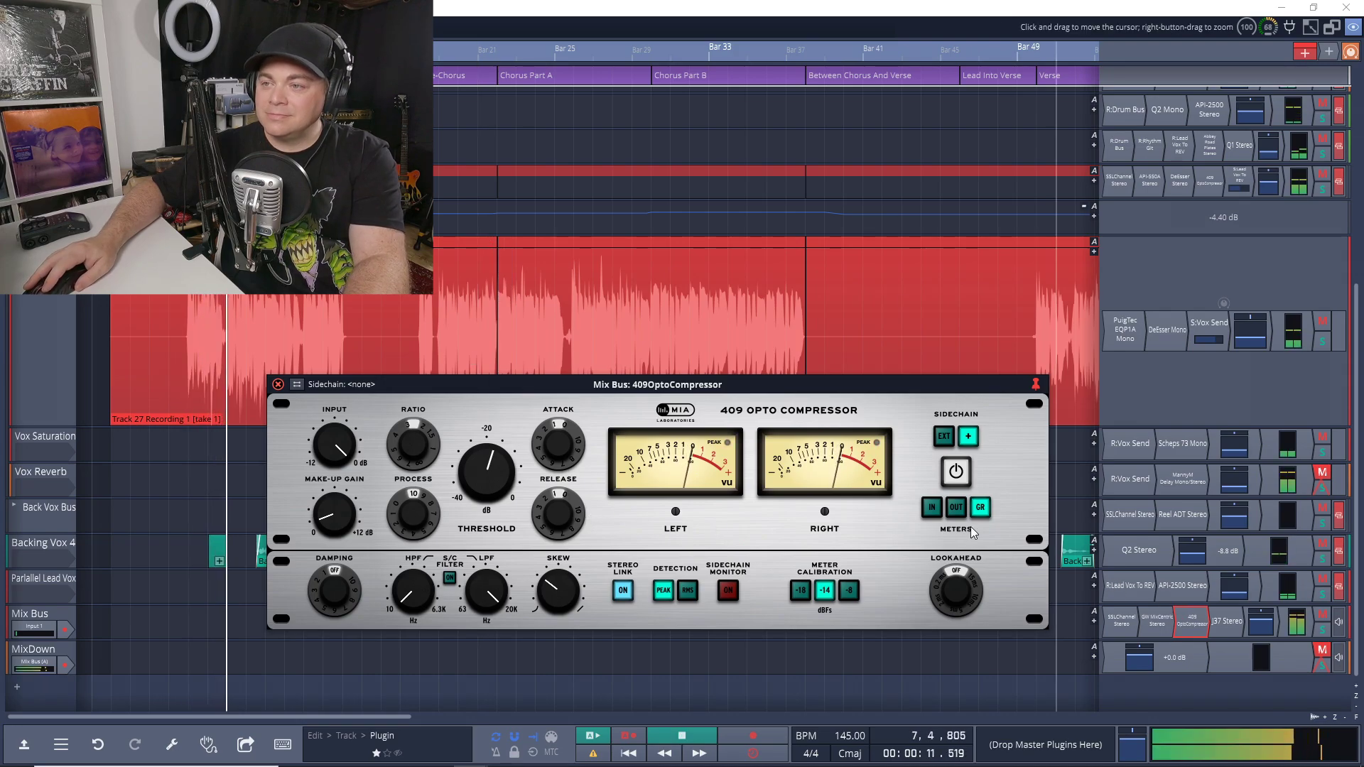
pyautogui.click(957, 472)
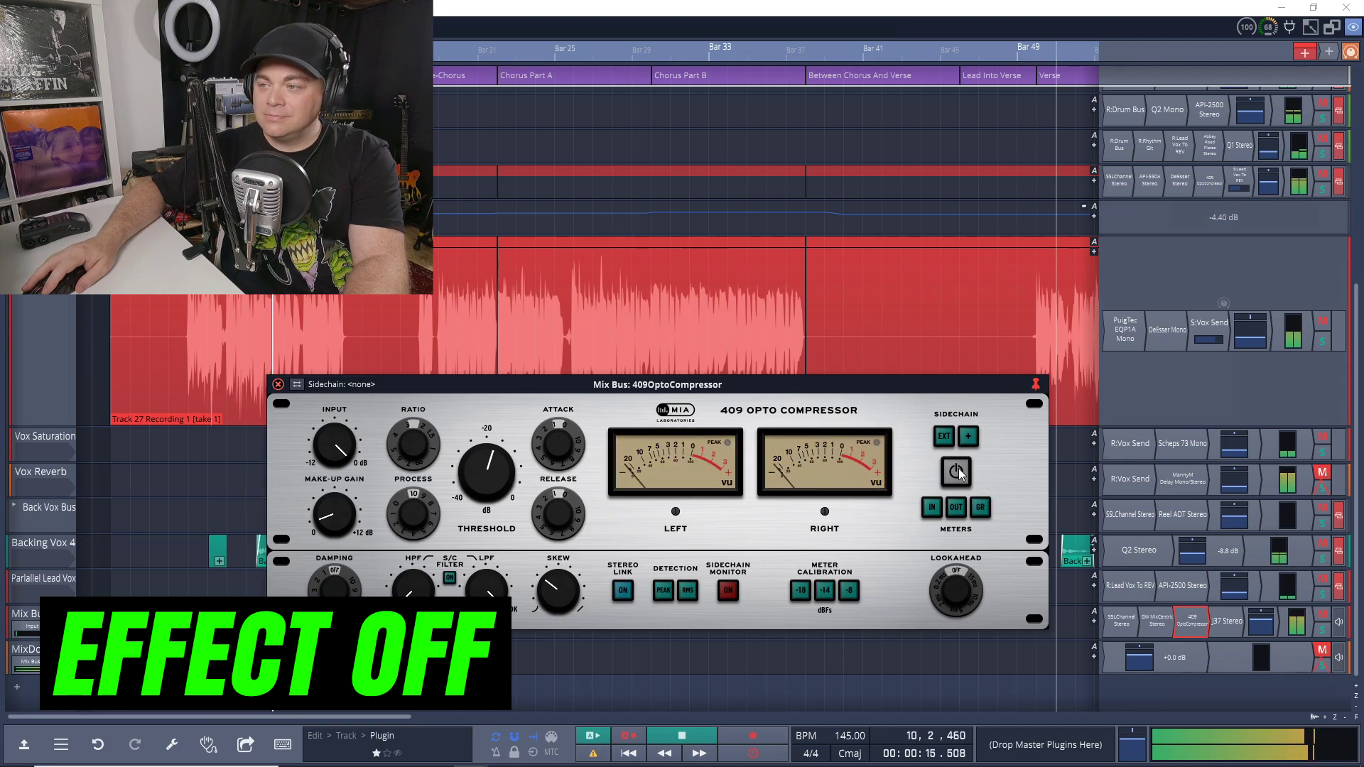
pyautogui.click(957, 471)
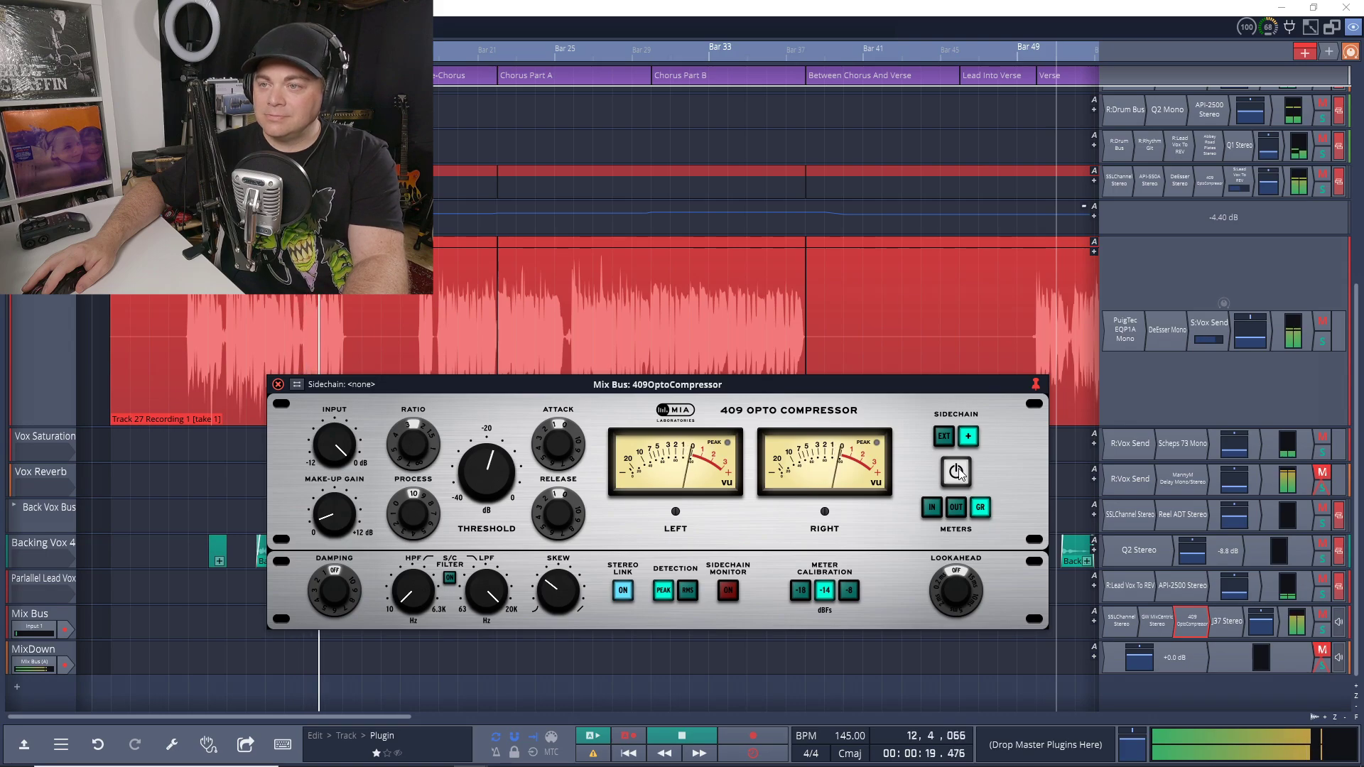
pyautogui.click(957, 471)
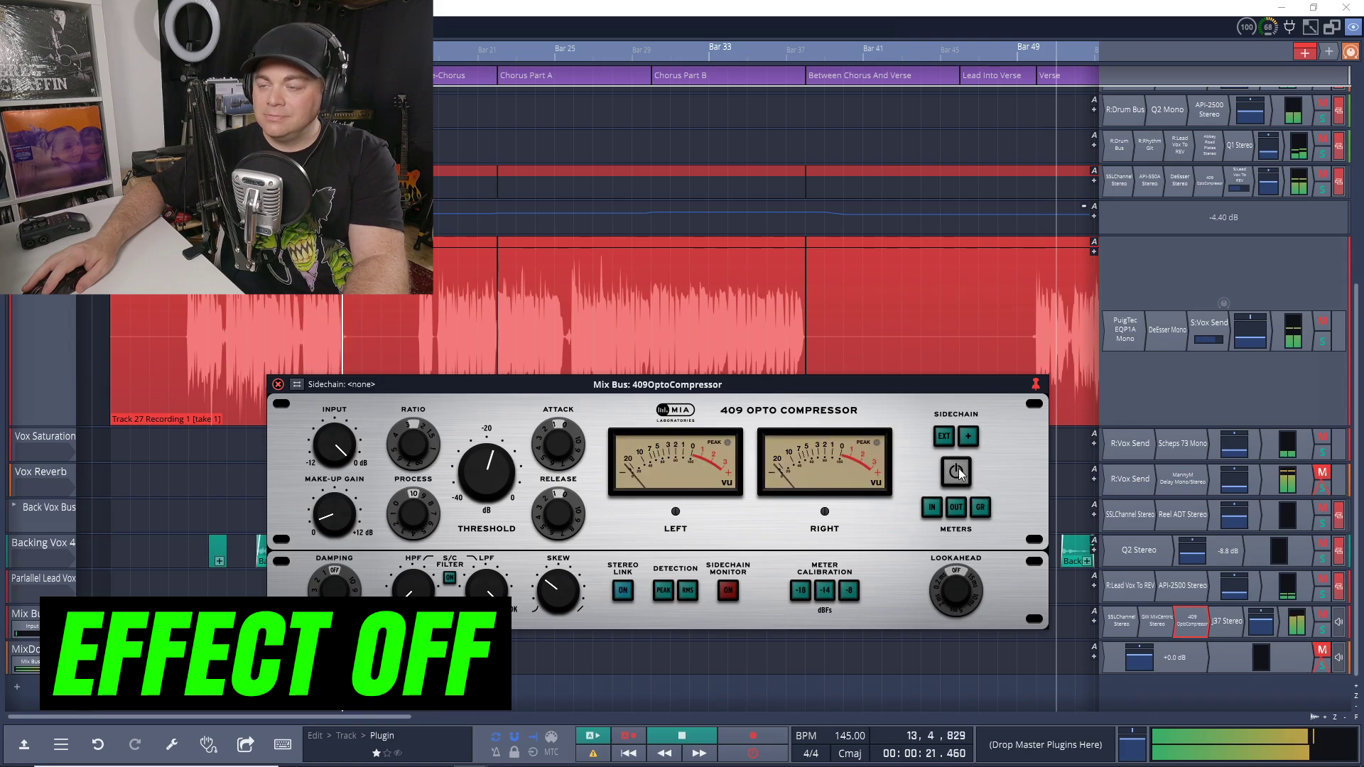
pyautogui.click(958, 468)
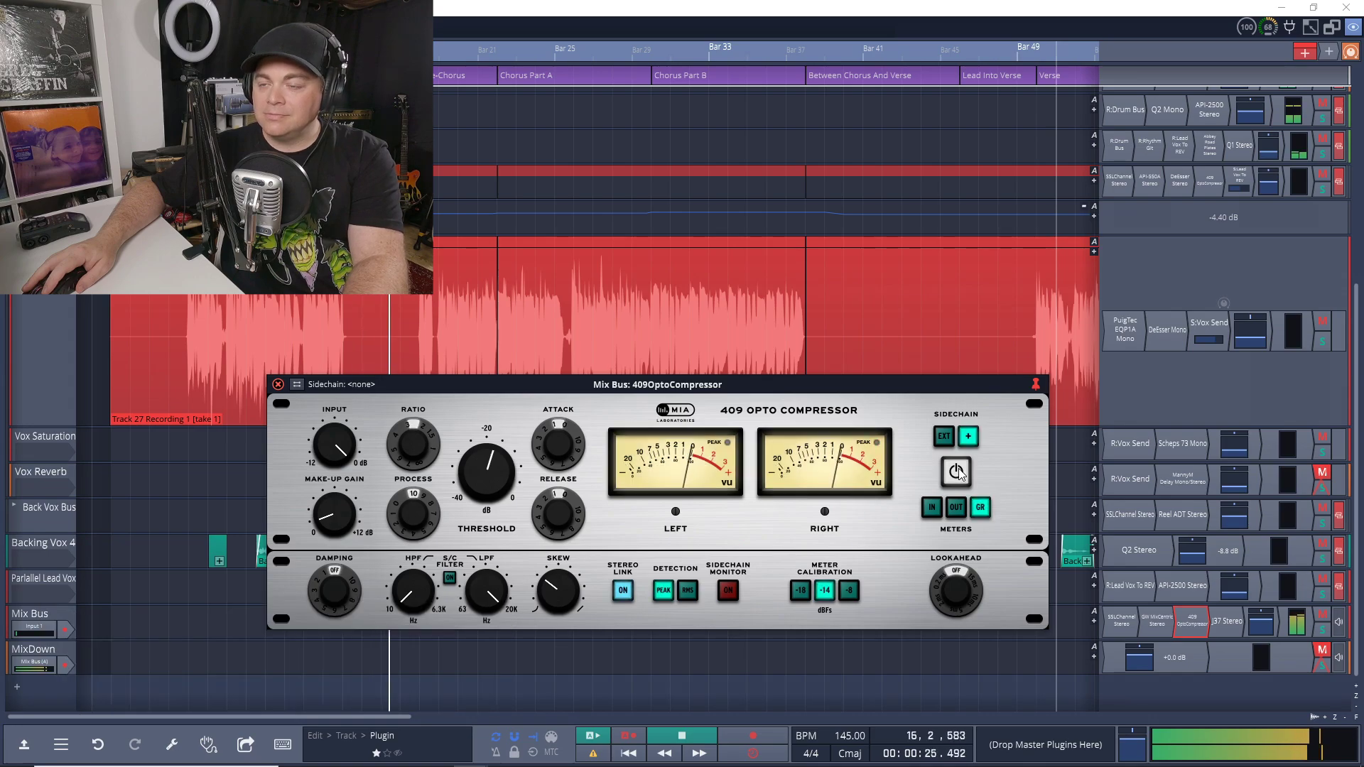
pyautogui.click(957, 469)
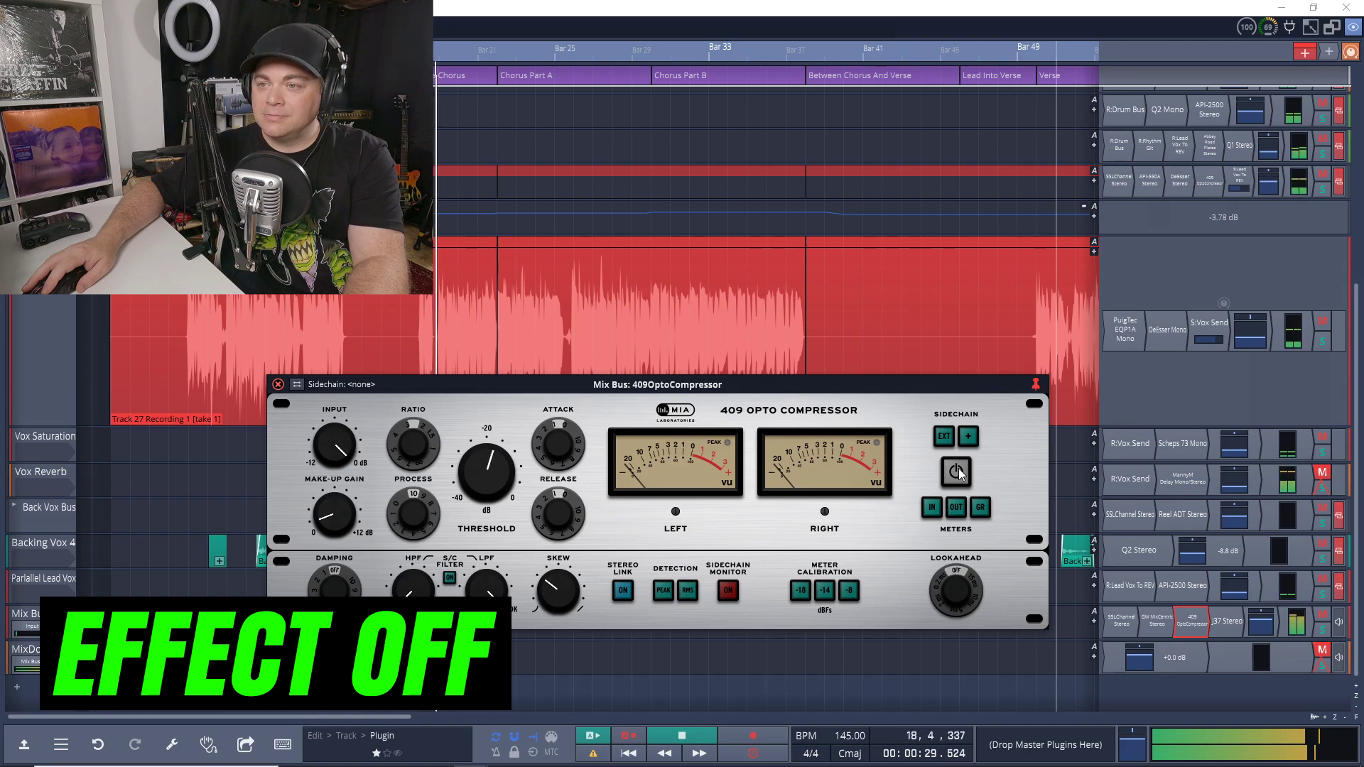
pyautogui.click(958, 469)
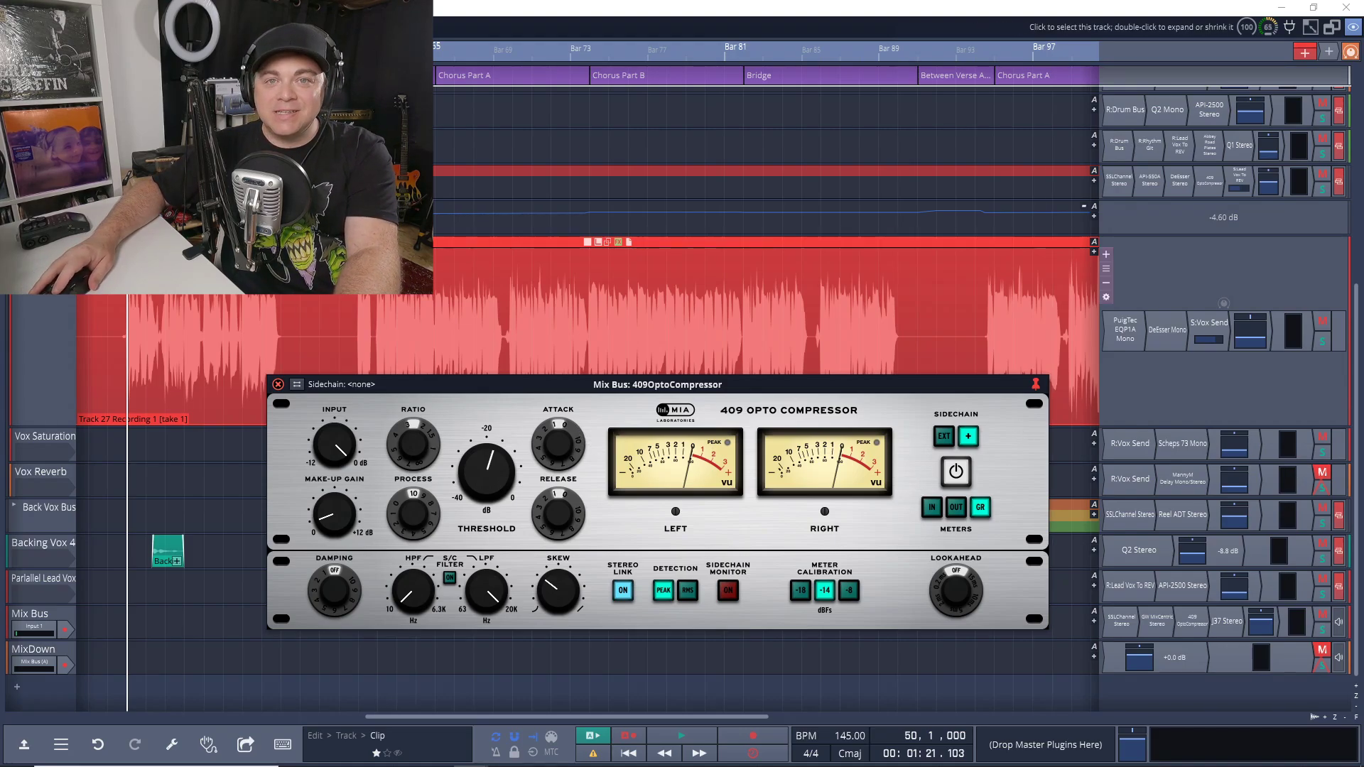
# - Play from bar 50 and adjust the Mix Bus compressor's threshold
pyautogui.press('space')
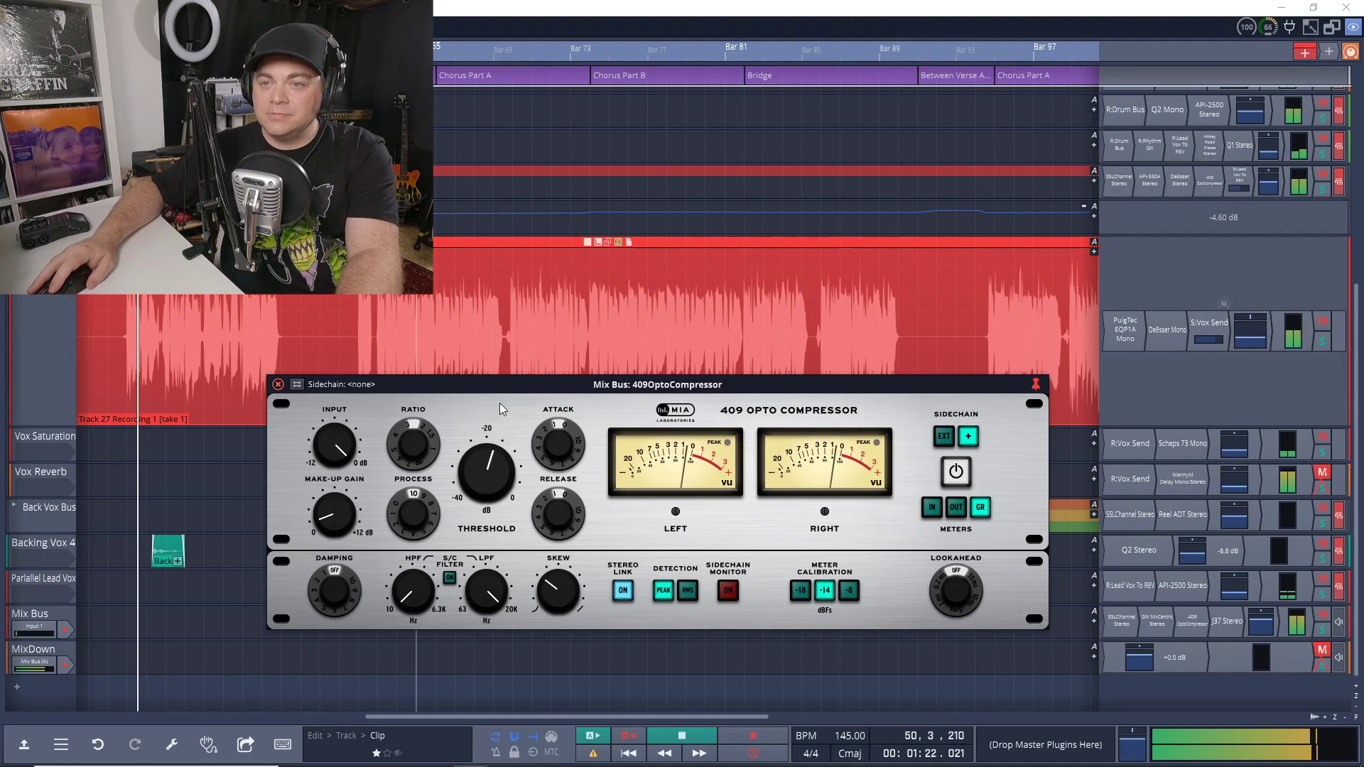
pyautogui.moveTo(499, 469)
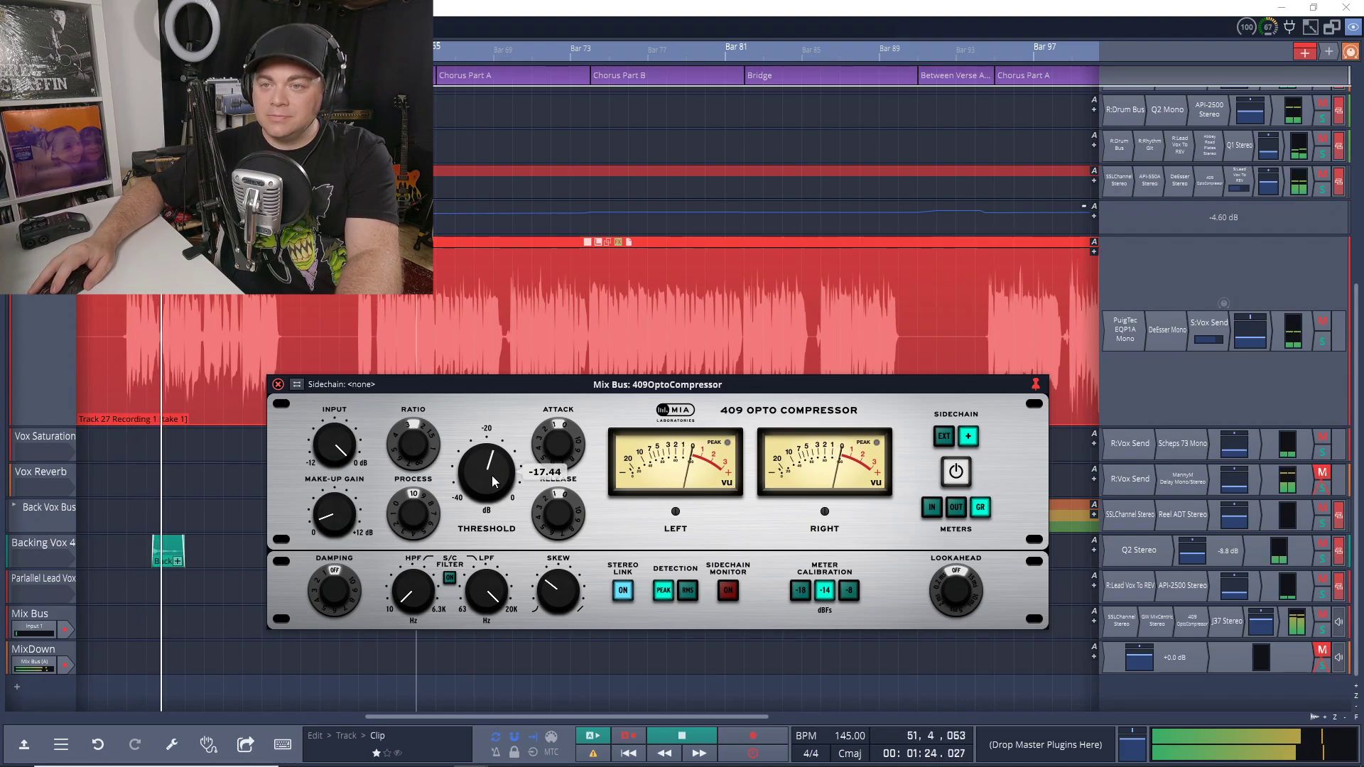
pyautogui.moveTo(492, 475)
pyautogui.mouseDown()
pyautogui.moveTo(488, 604)
pyautogui.moveTo(469, 490)
pyautogui.moveTo(480, 458)
pyautogui.mouseUp()
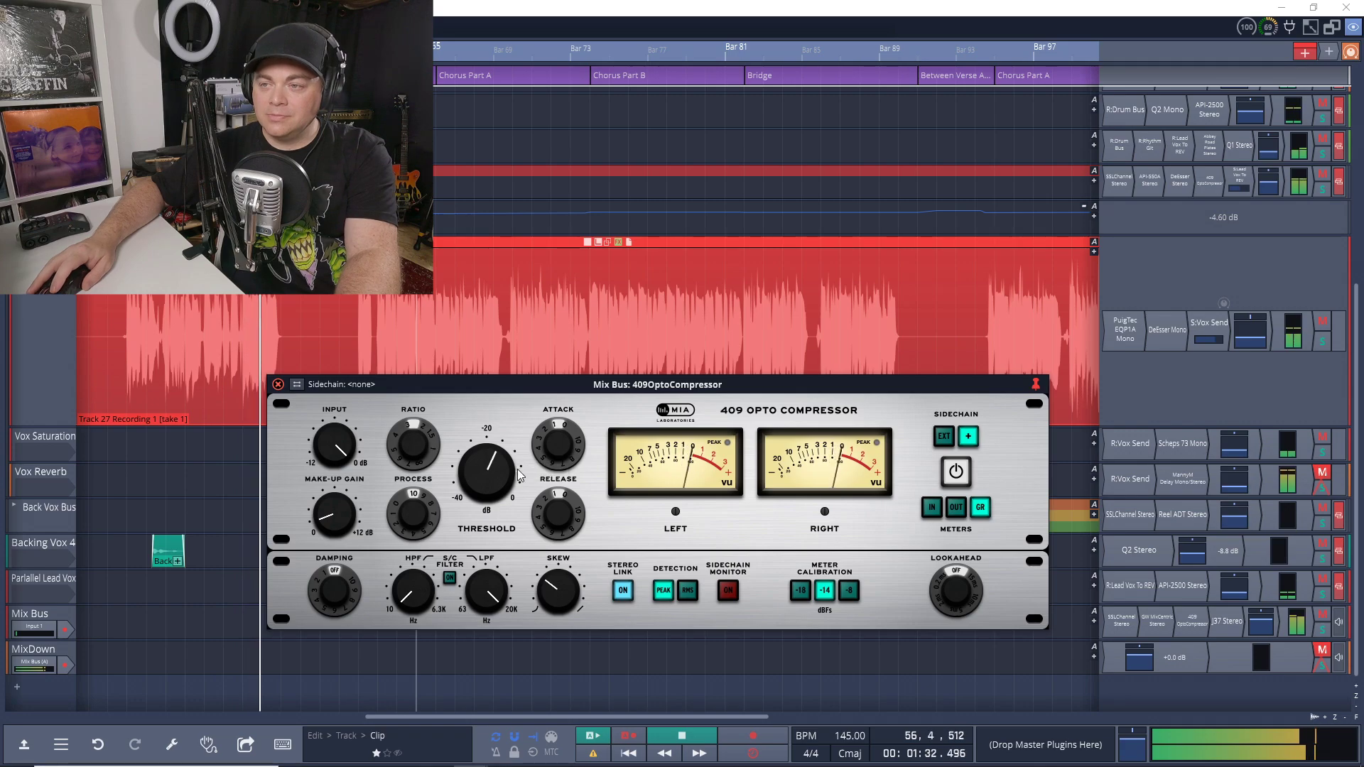
# - Bypass and re-enable the compressor three times, then stop playback at bar 50
pyautogui.click(957, 471)
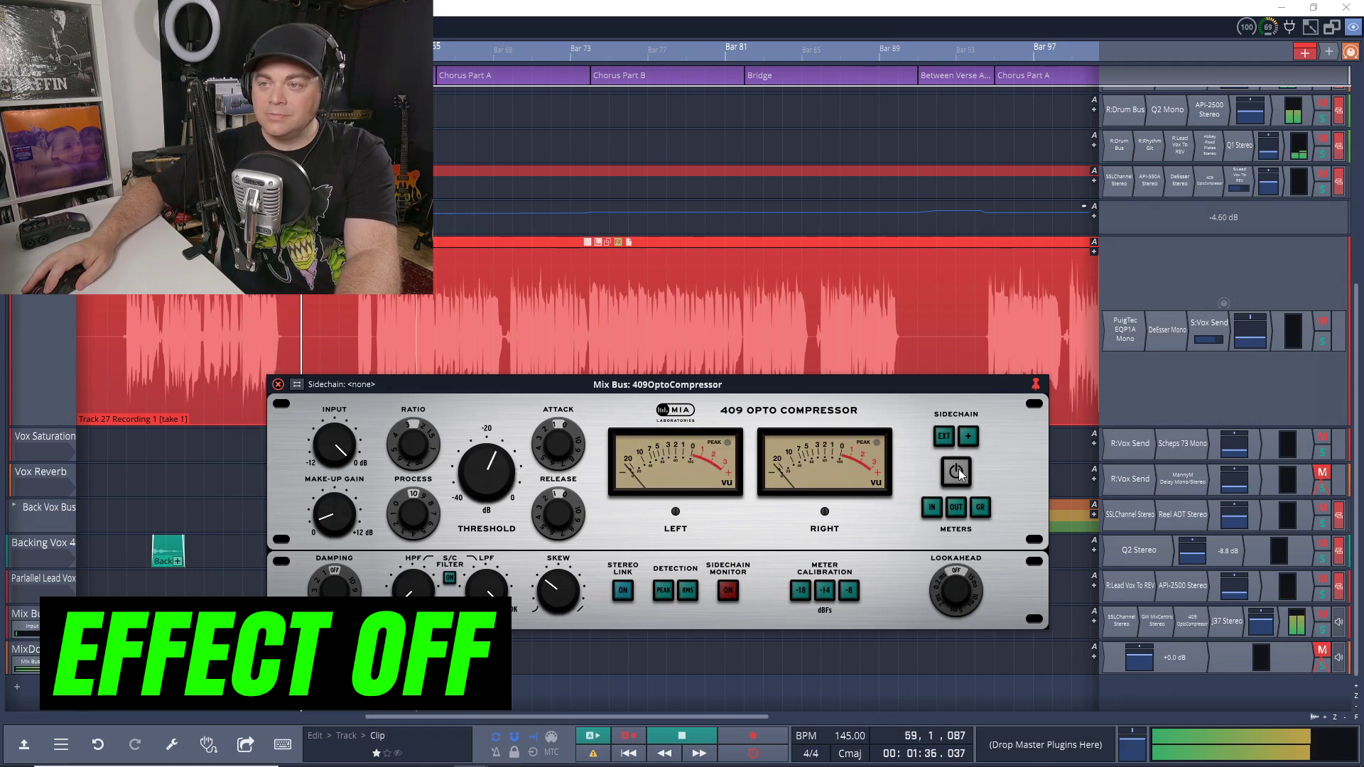
pyautogui.click(957, 471)
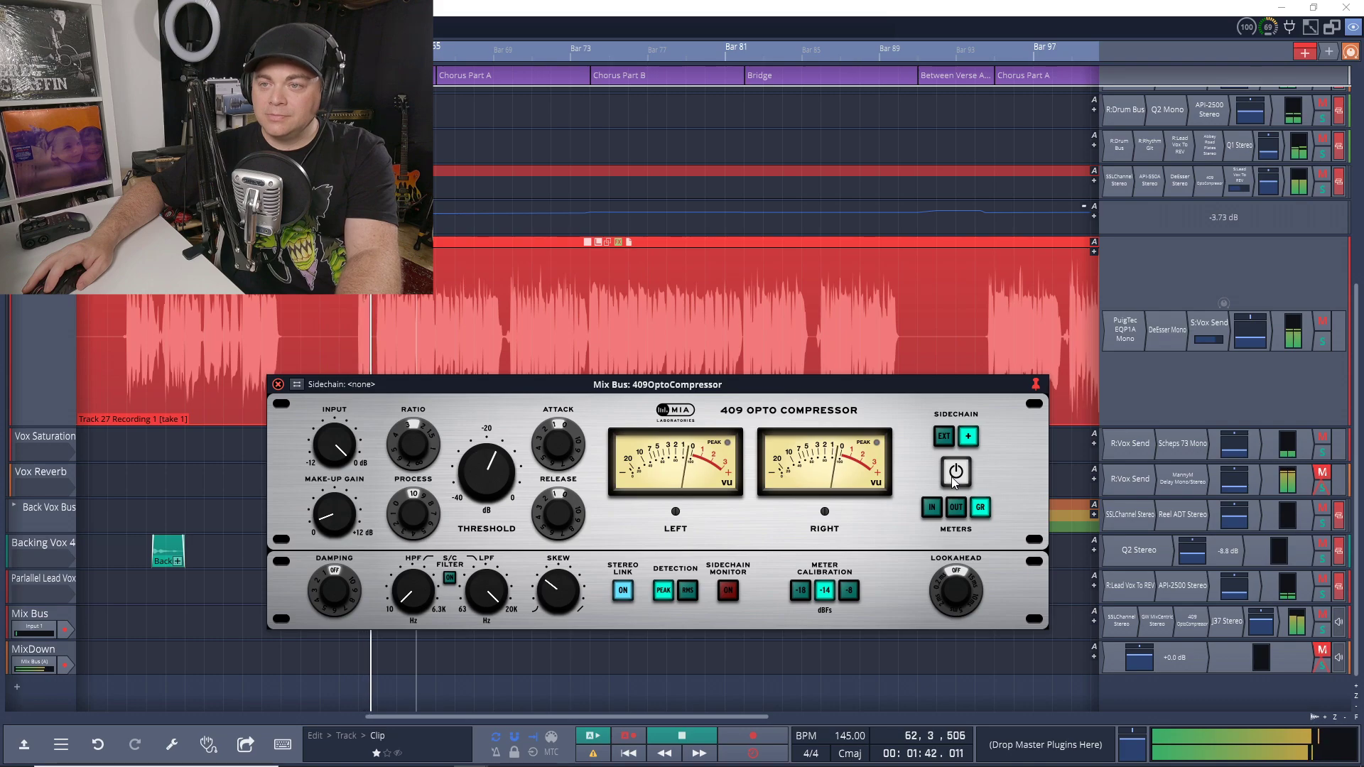
pyautogui.click(954, 472)
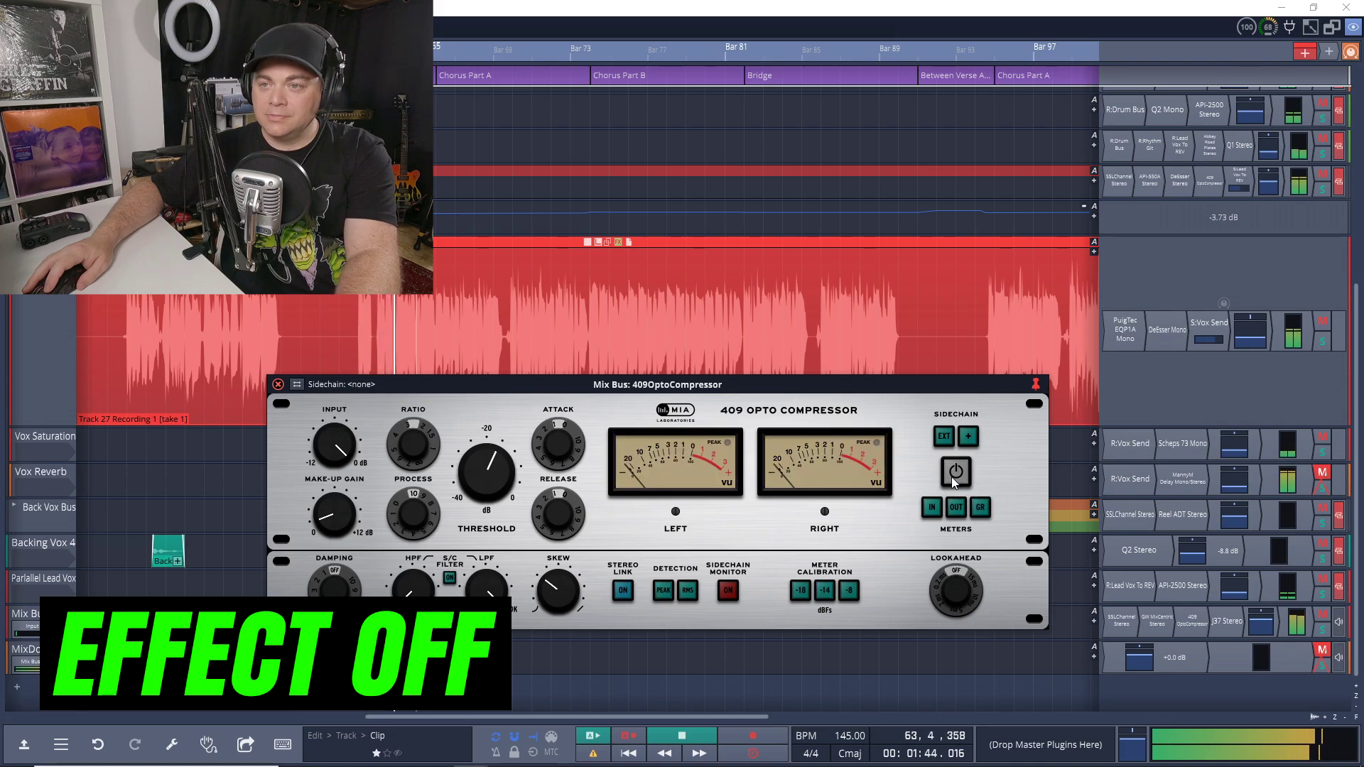
pyautogui.click(954, 476)
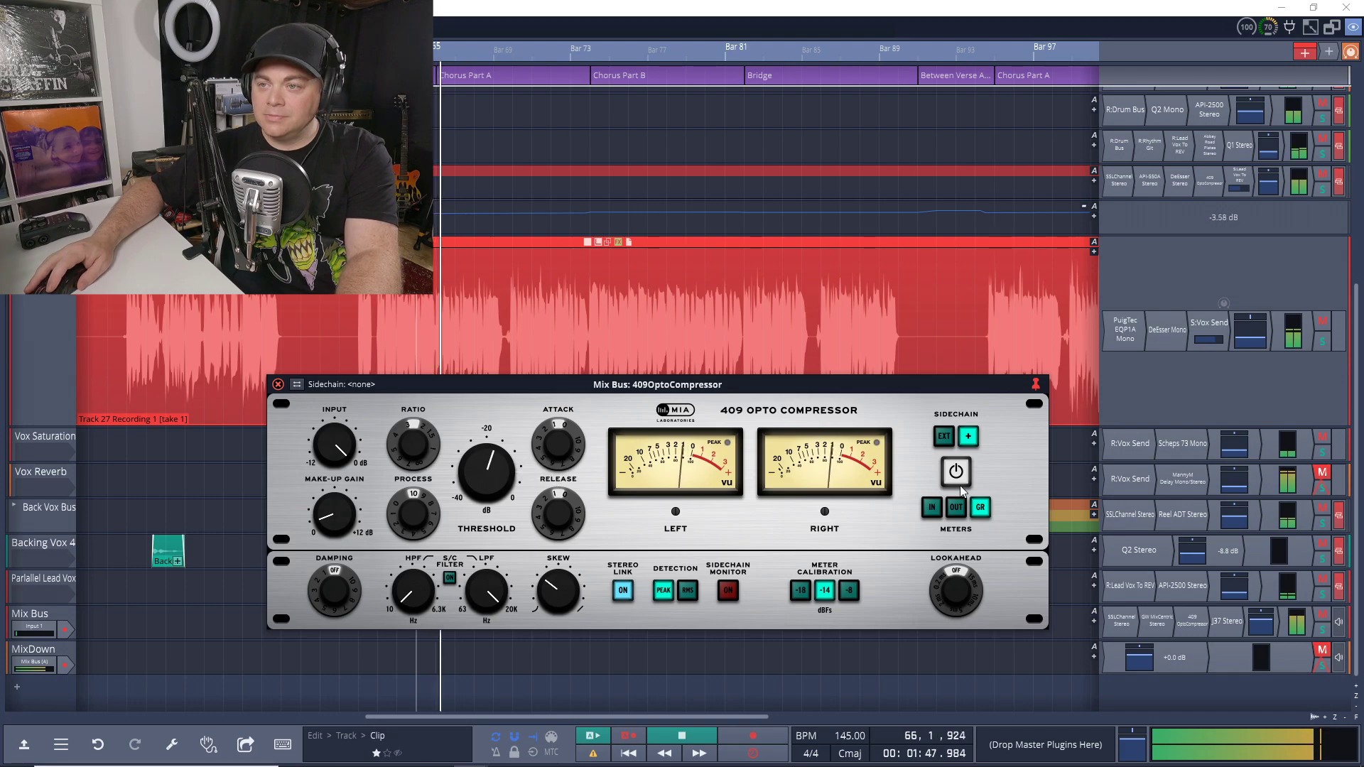
pyautogui.click(957, 473)
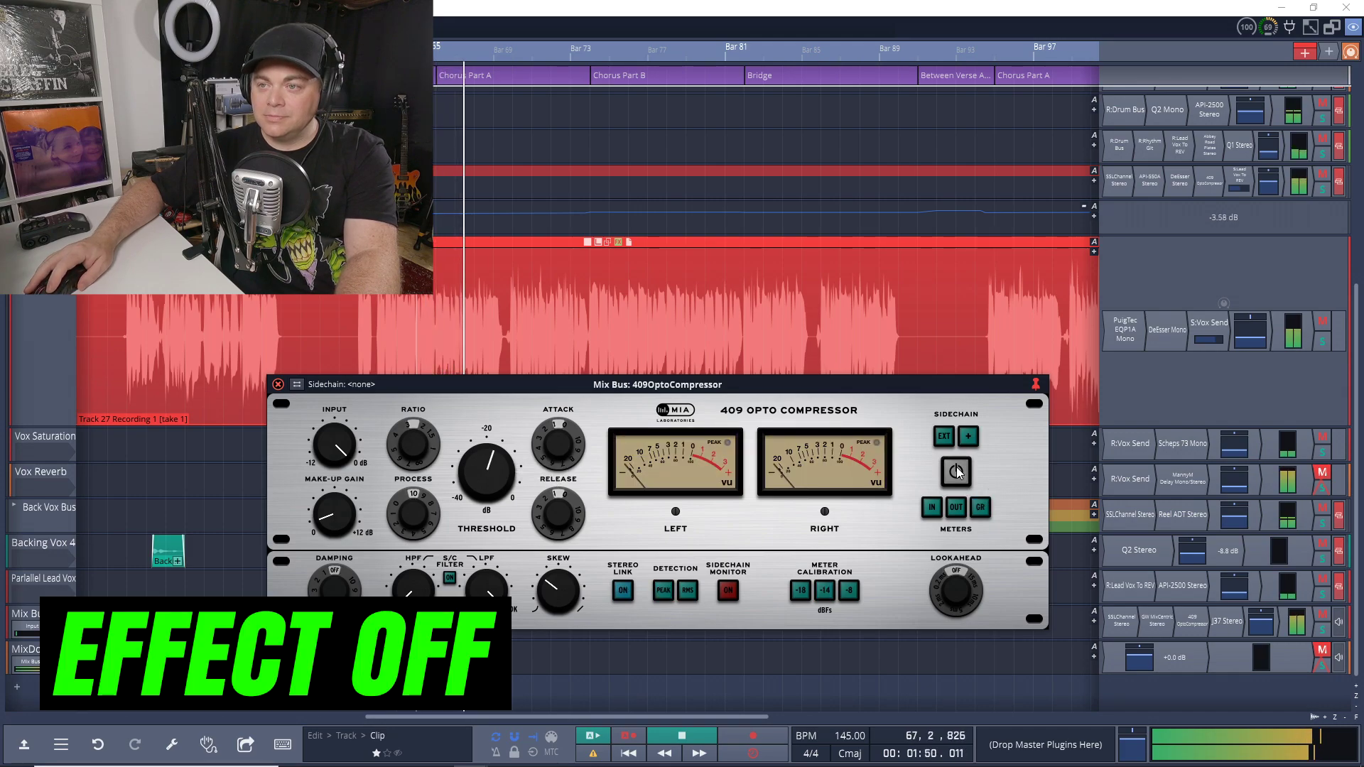
pyautogui.click(956, 473)
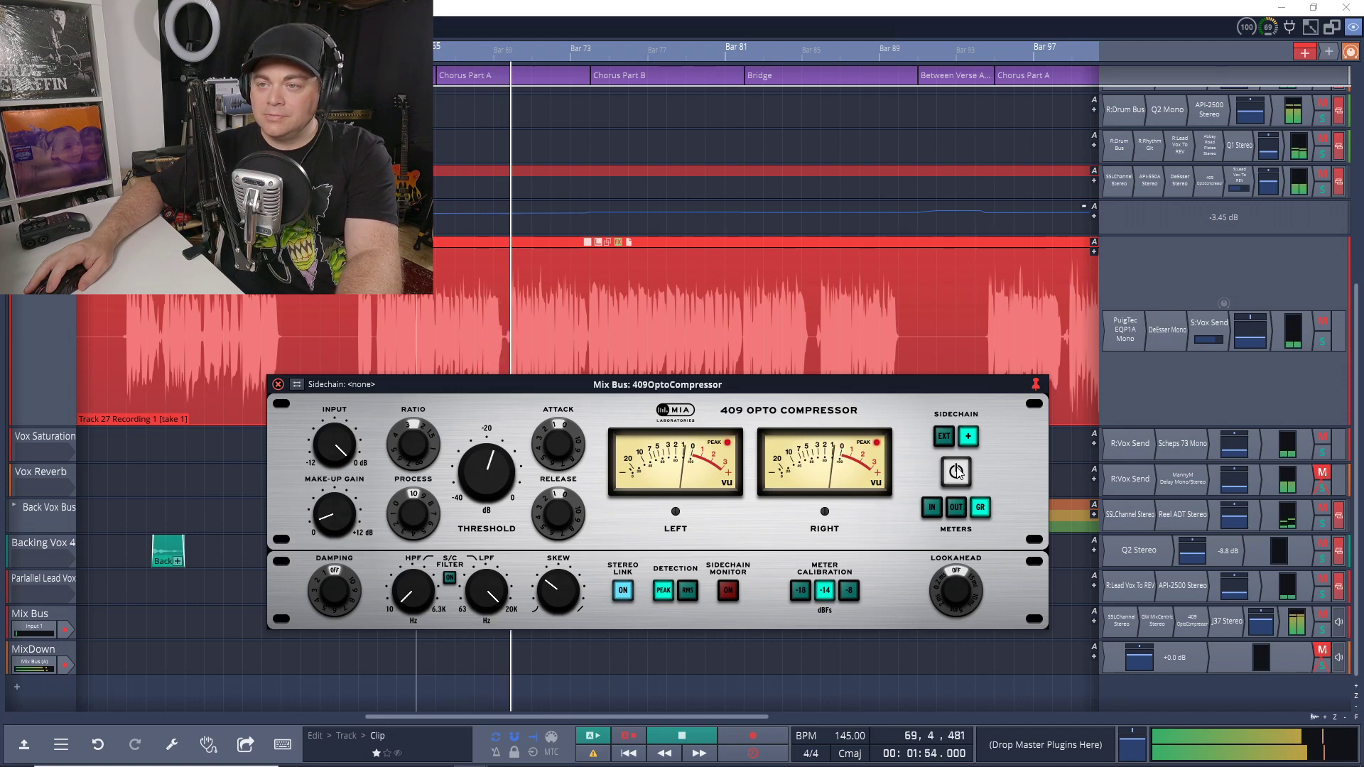
pyautogui.press('space')
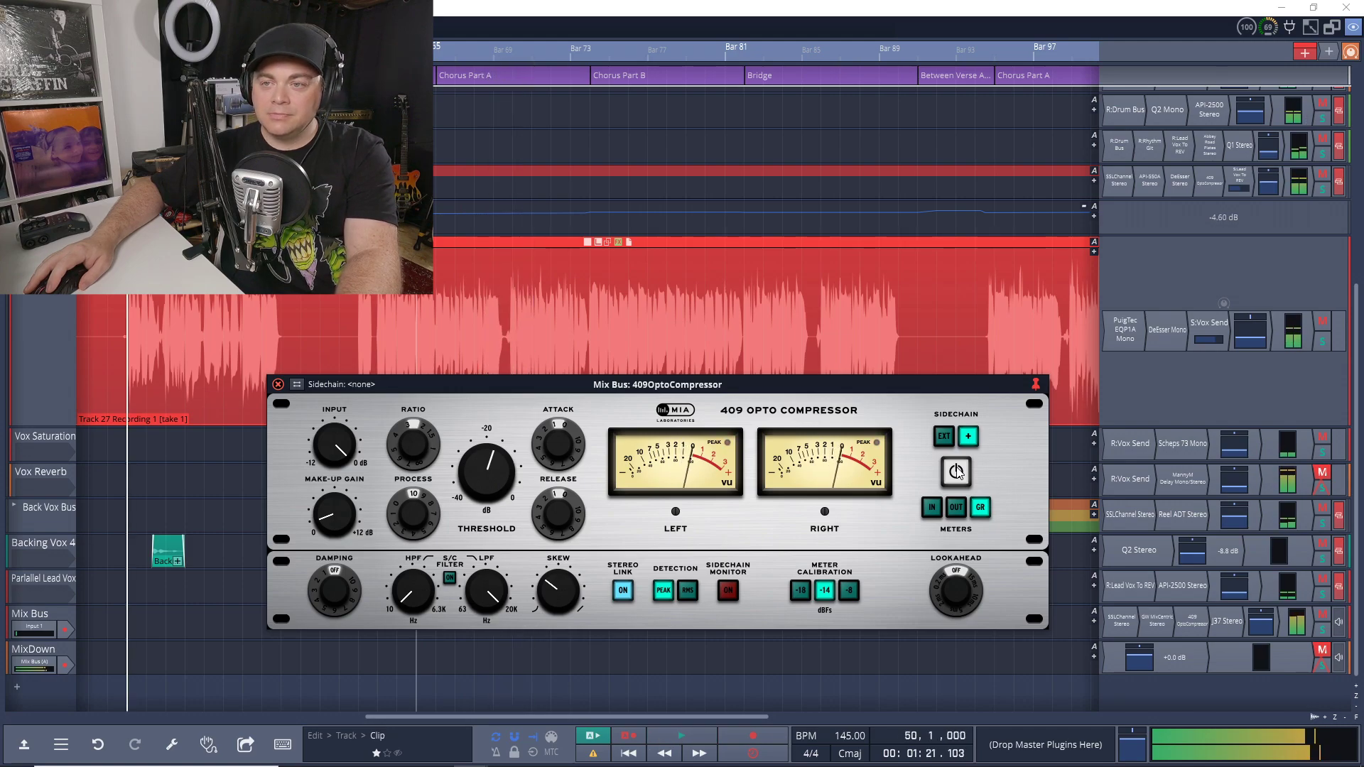
pyautogui.moveTo(508, 476)
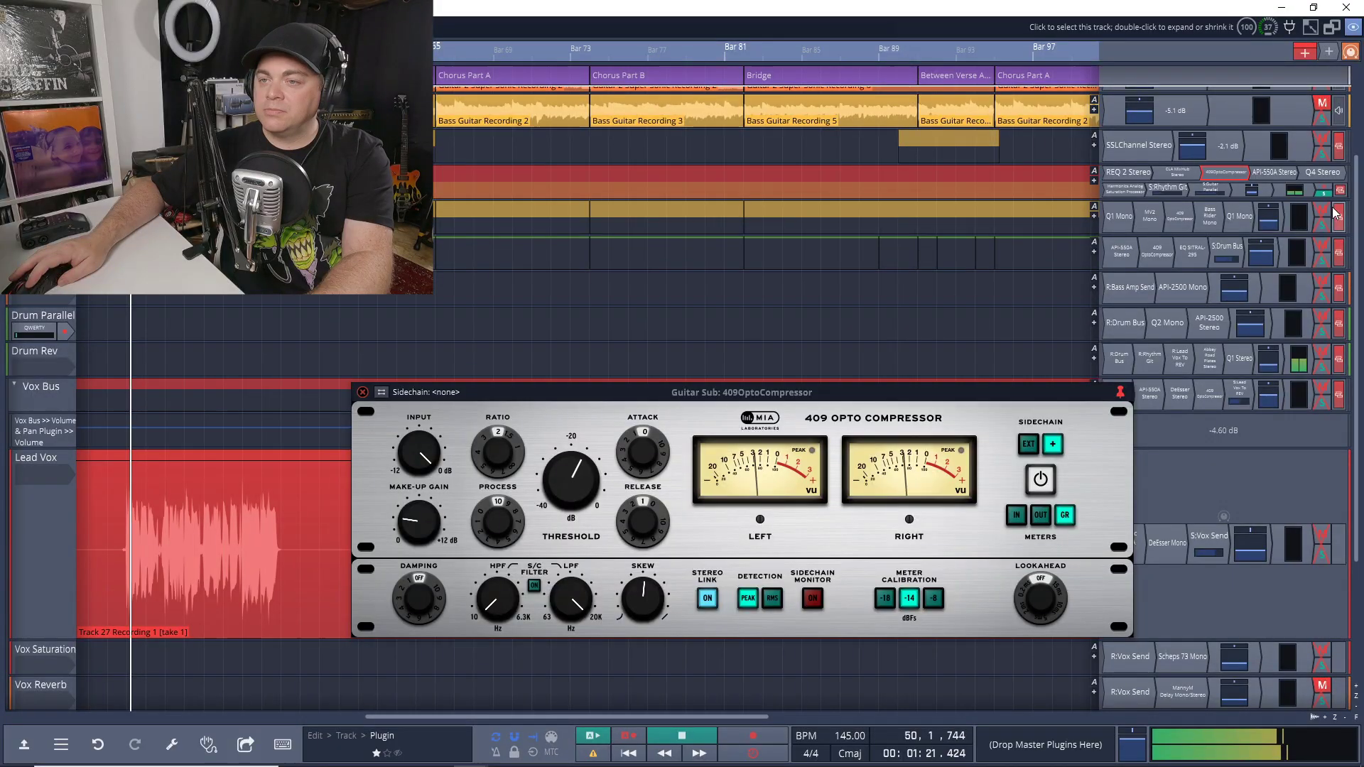
# - Bypass and re-enable the Guitar Sub compressor five times, then stop playback at bar 50
pyautogui.click(1039, 482)
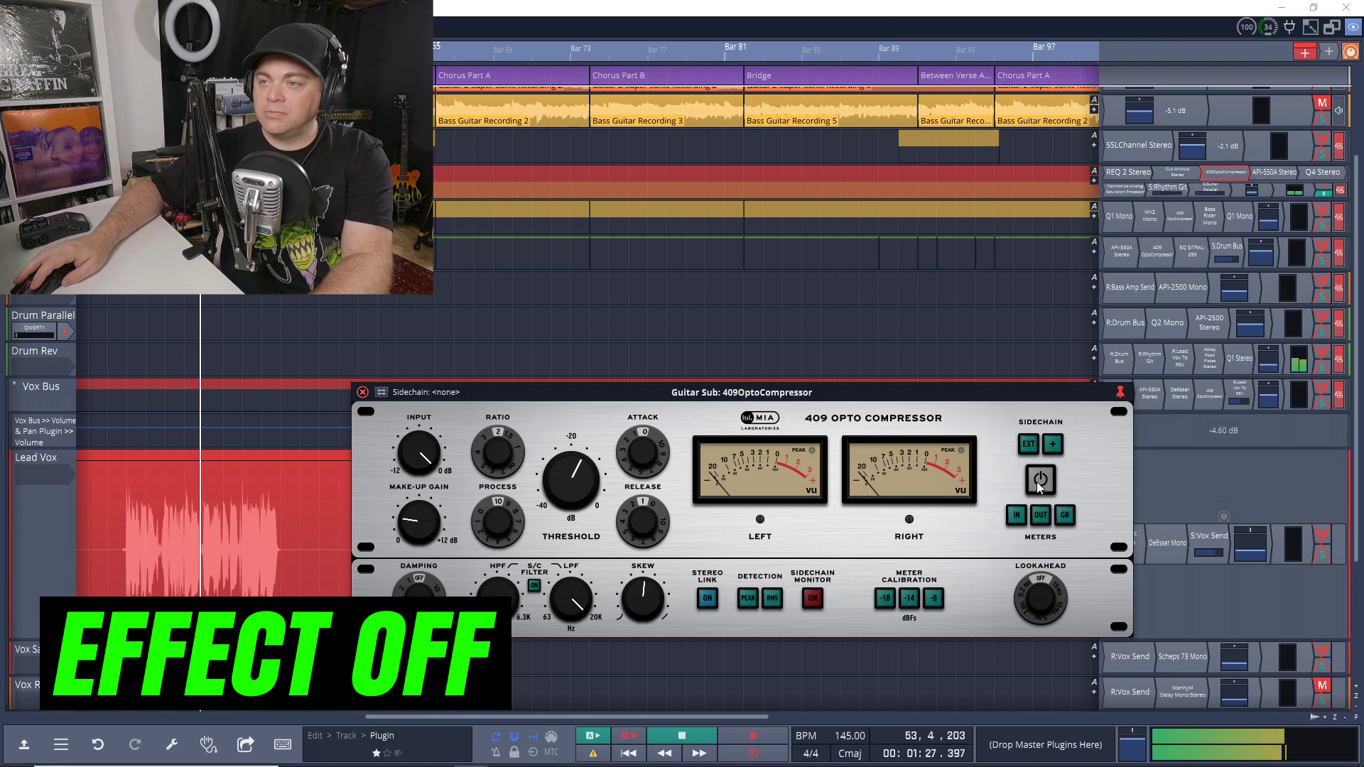
pyautogui.click(1038, 482)
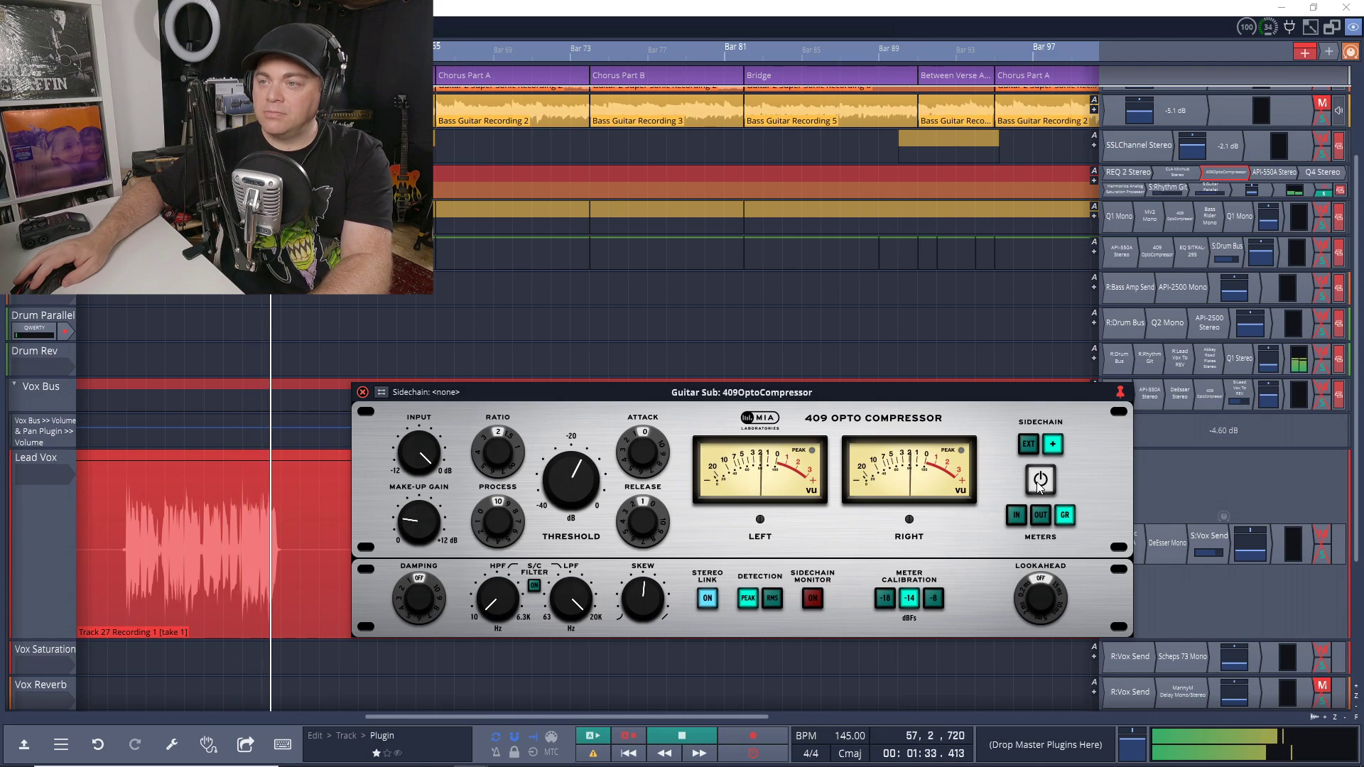
pyautogui.click(1038, 484)
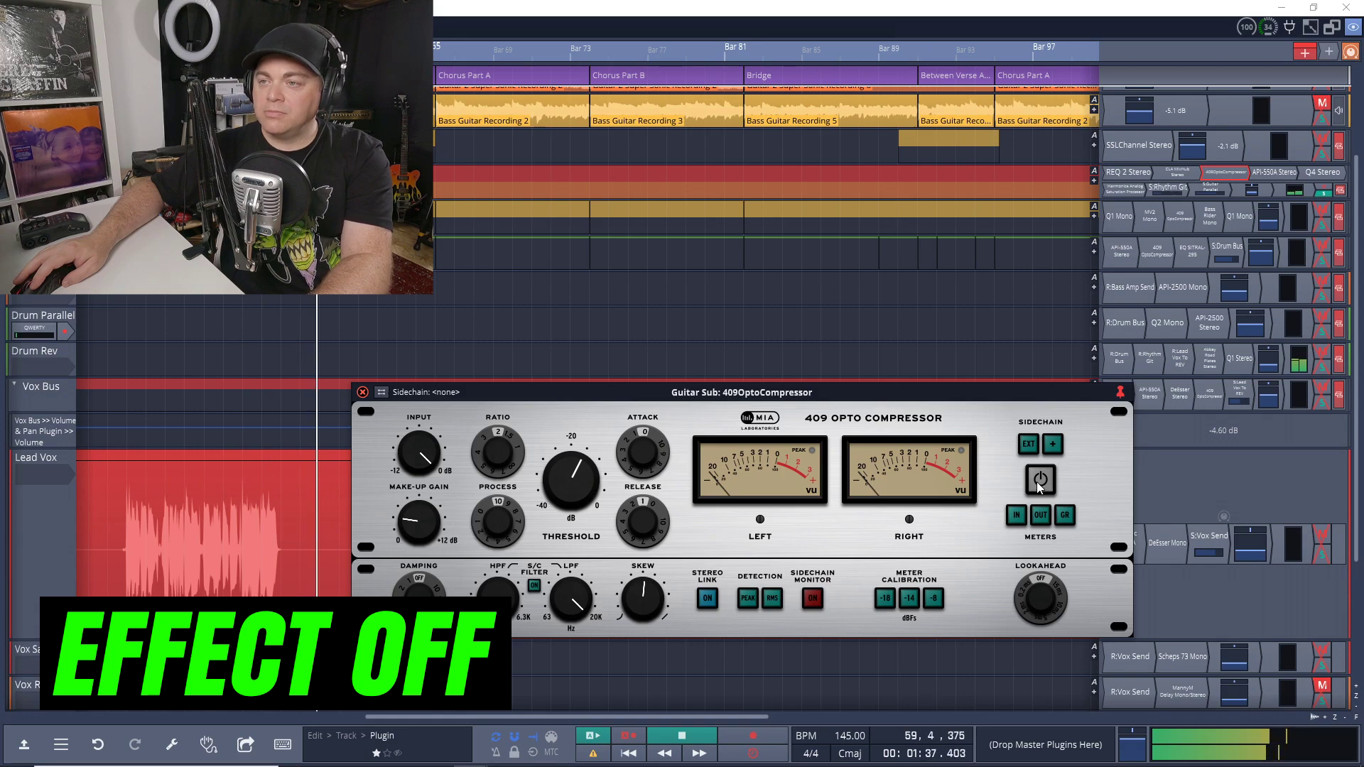
pyautogui.click(1038, 482)
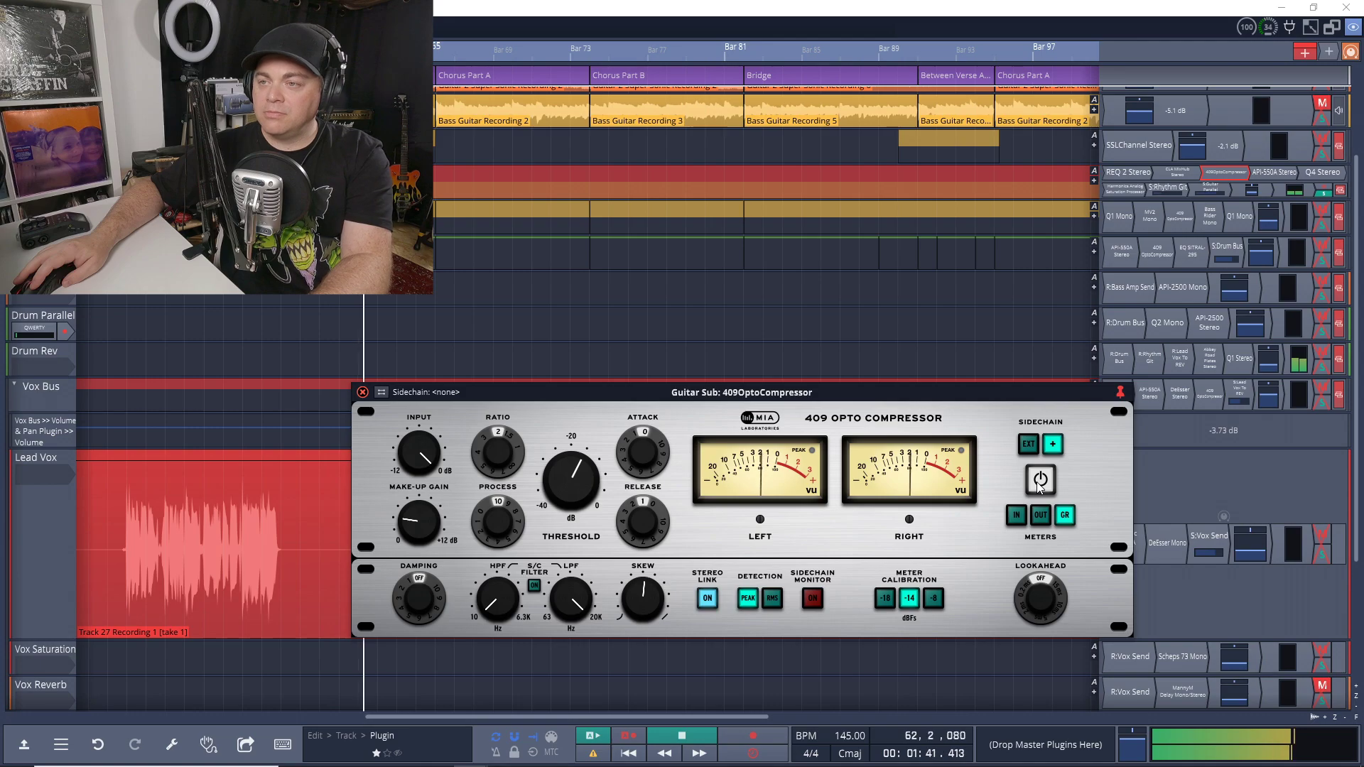
pyautogui.click(1039, 483)
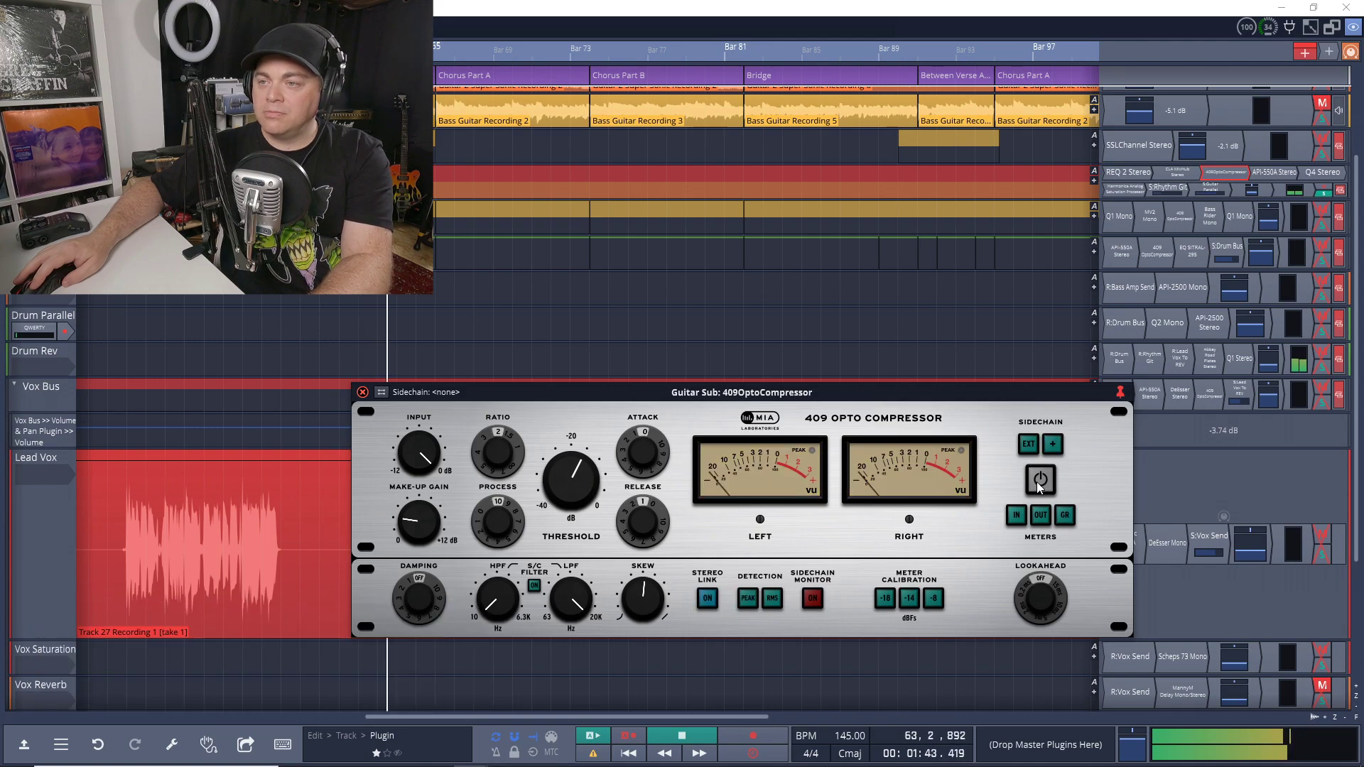
pyautogui.click(1038, 481)
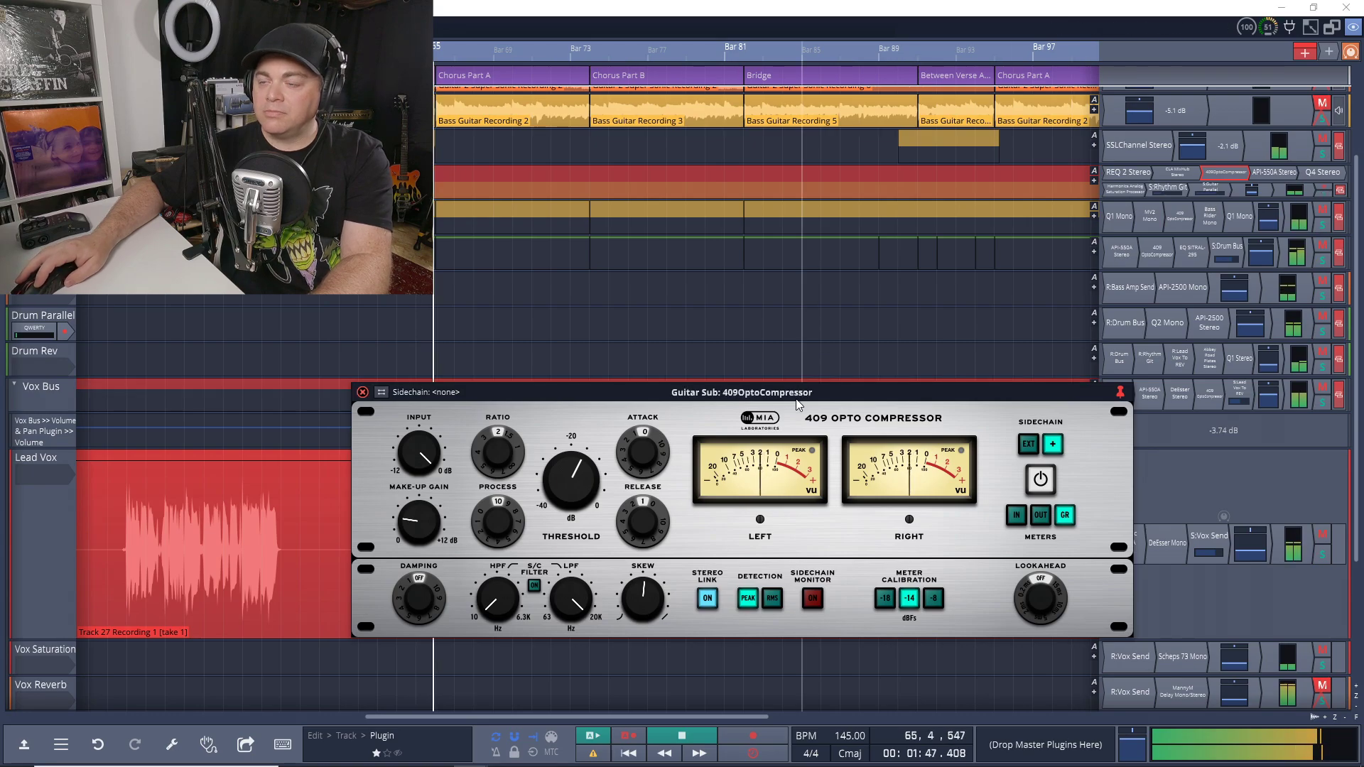
pyautogui.click(1039, 480)
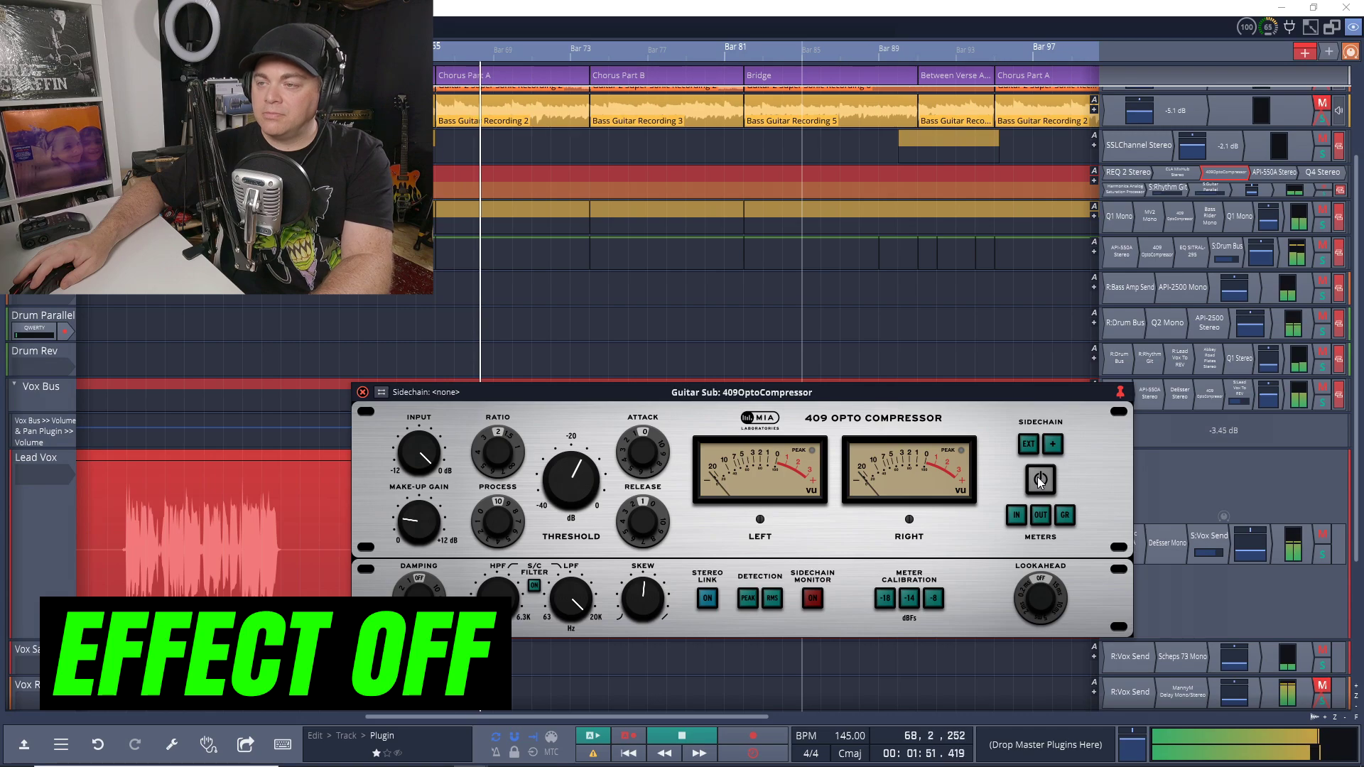
pyautogui.click(1037, 476)
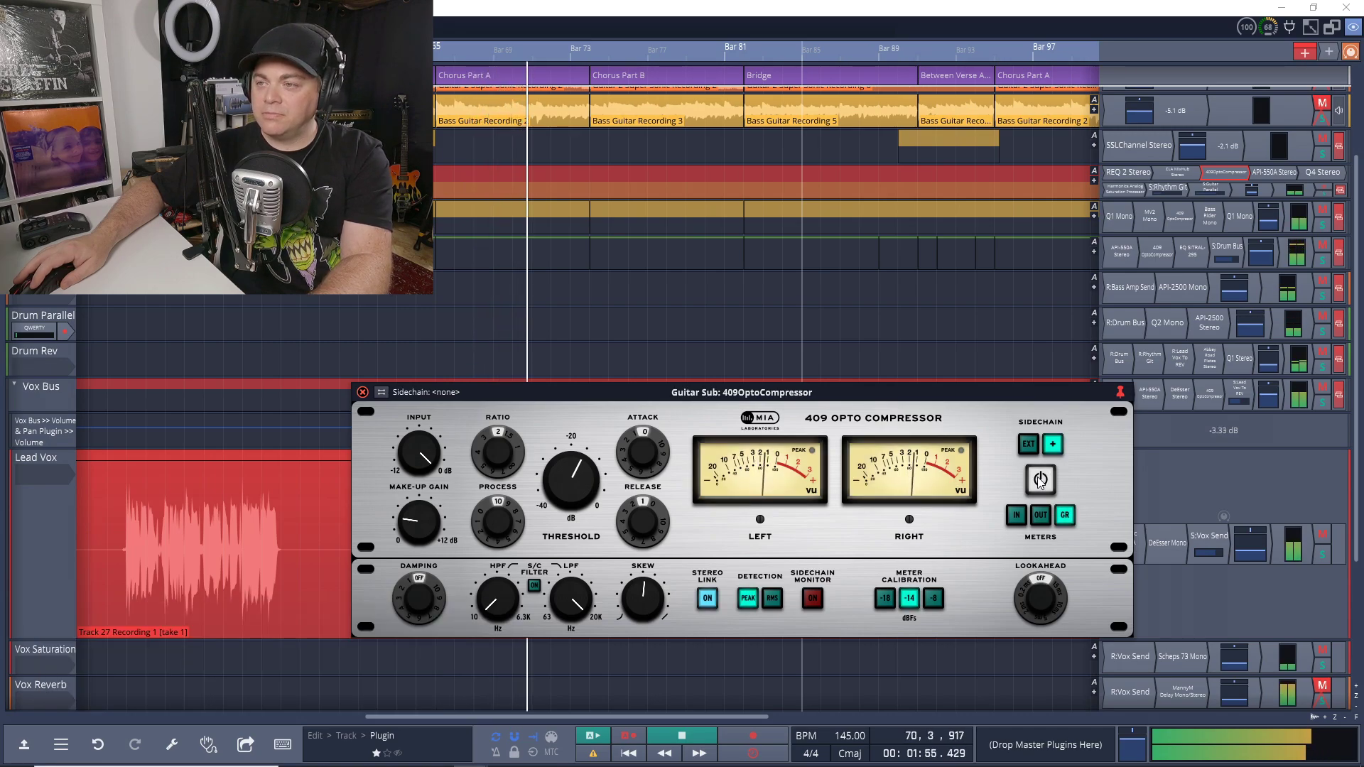
pyautogui.click(1039, 481)
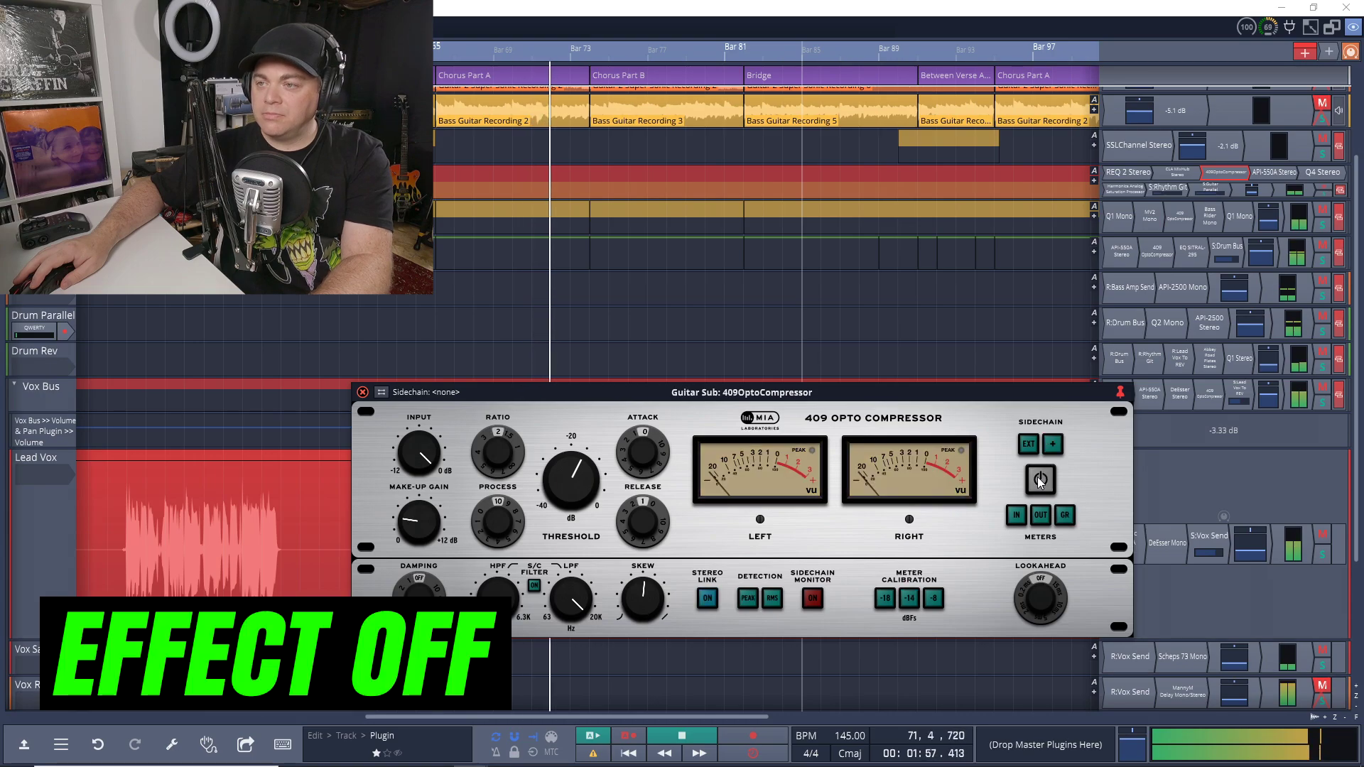
pyautogui.click(1037, 478)
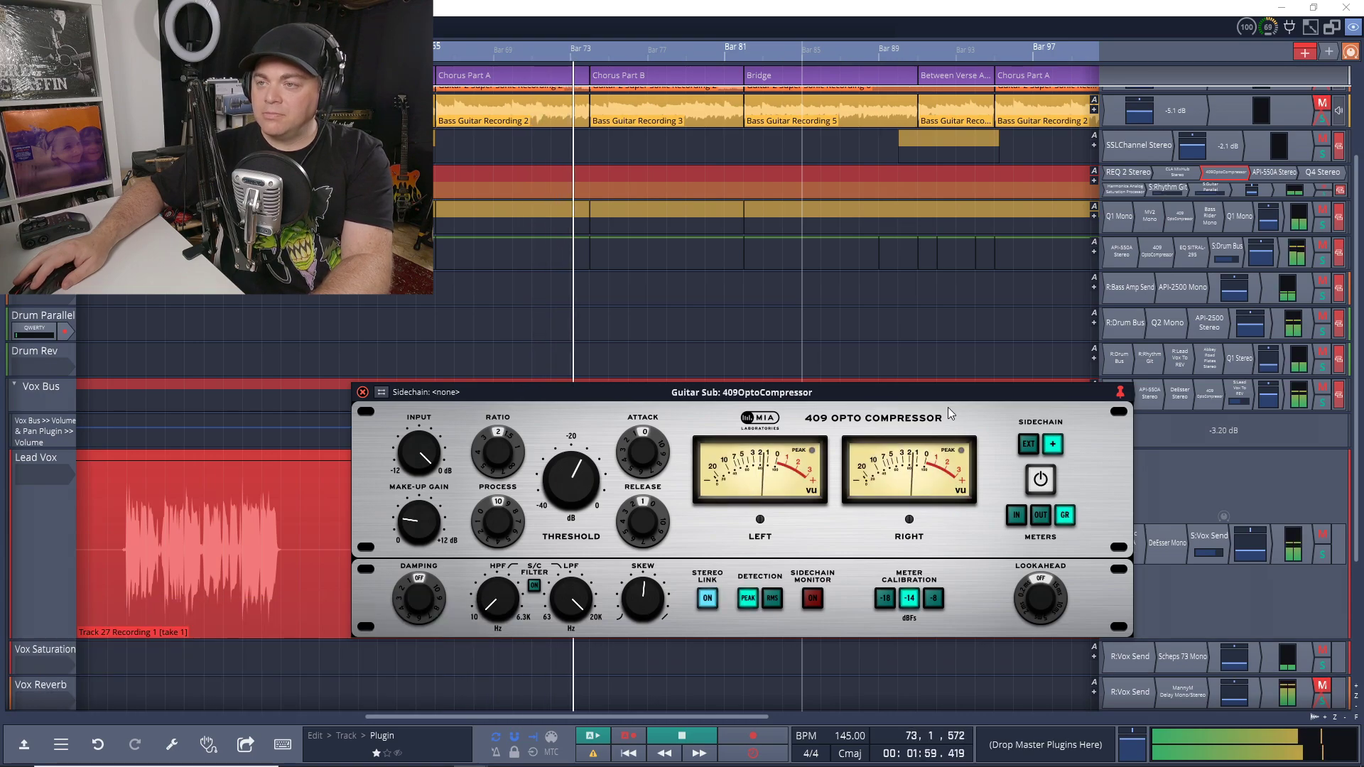
pyautogui.press('space')
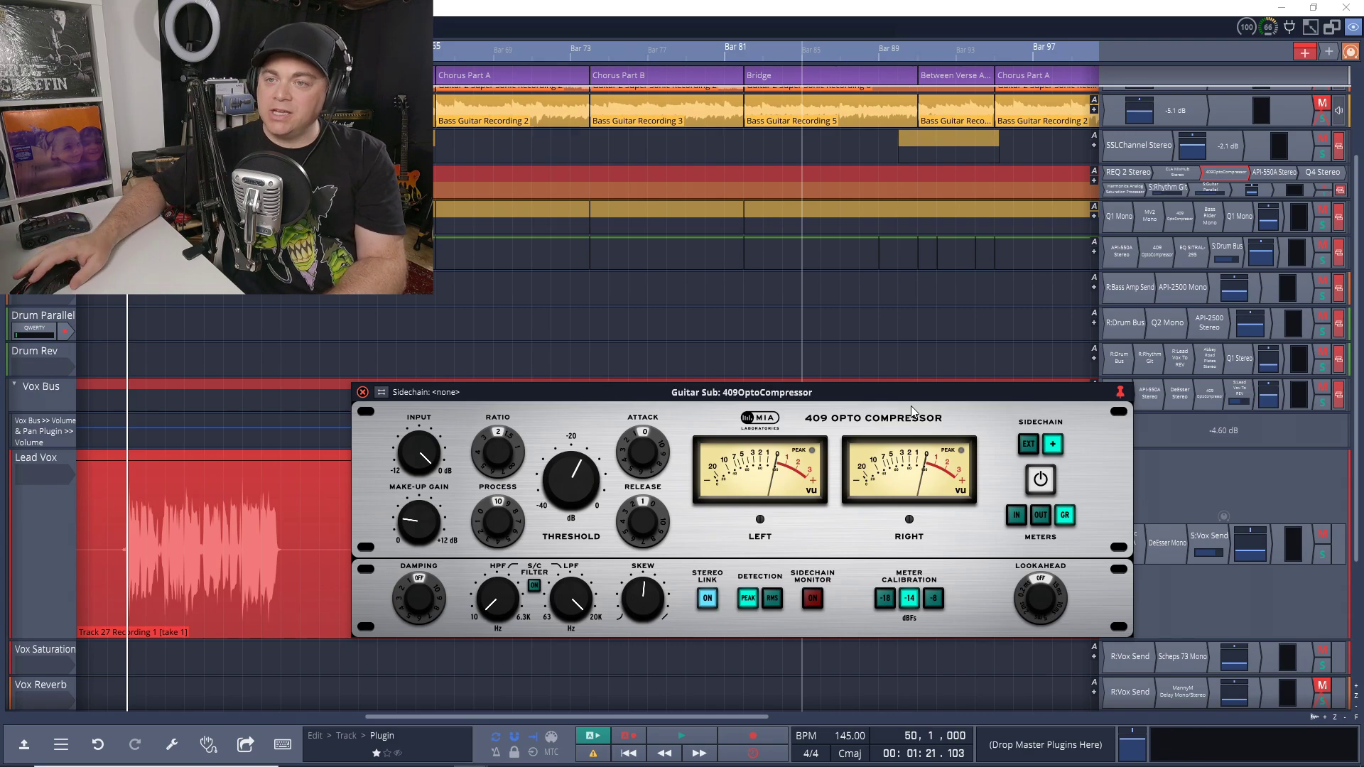
pyautogui.moveTo(593, 510)
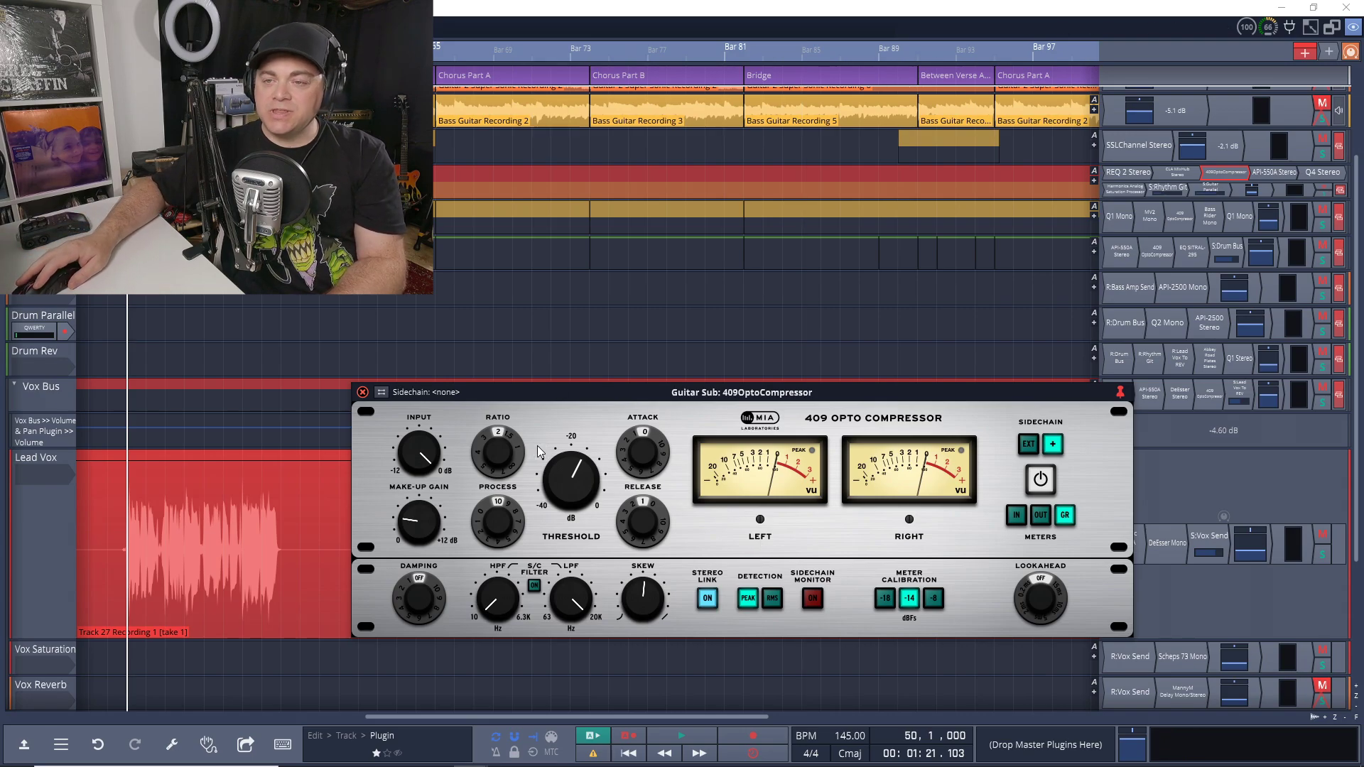